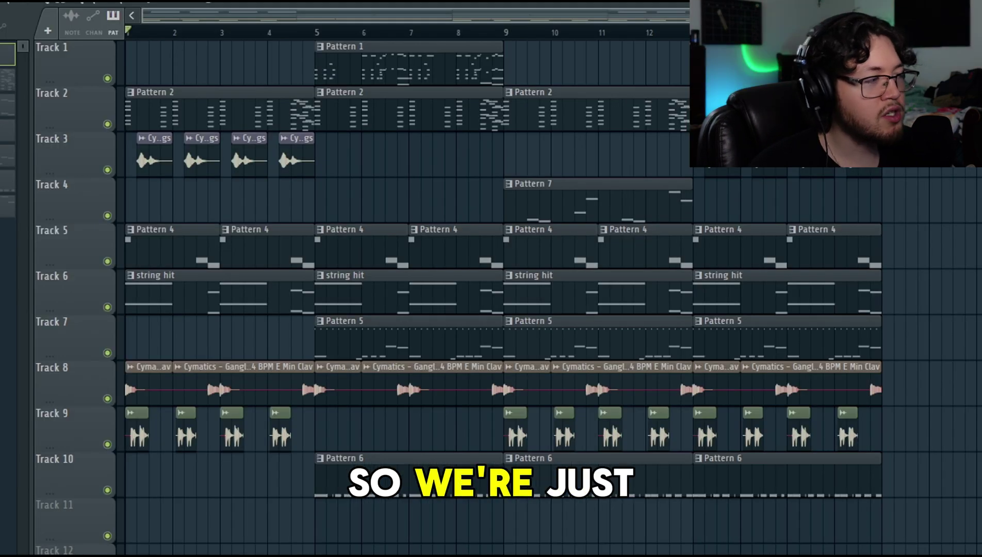
- Open Pattern 2 from Track 2 in the piano roll and bring its chord notes into view
{"action": "scroll", "coordinate": [253, 23], "scroll_direction": "up", "scroll_amount": 6}
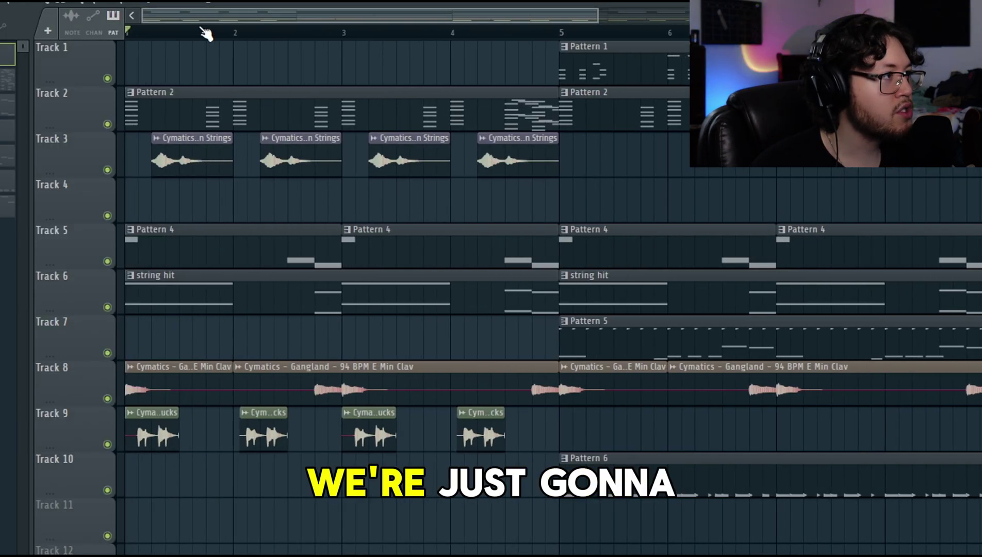
{"action": "double_click", "coordinate": [160, 107]}
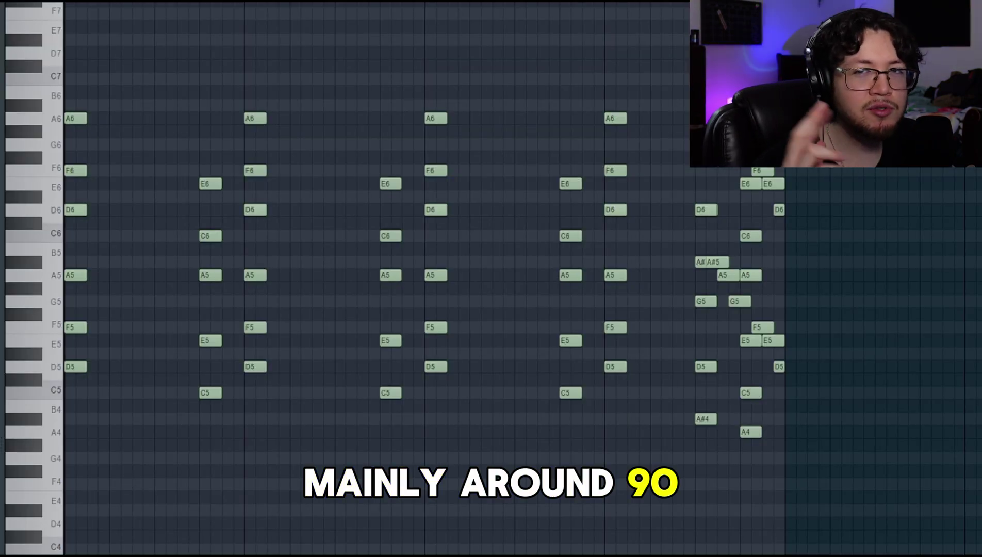
{"action": "scroll", "coordinate": [169, 377], "scroll_direction": "down", "scroll_amount": 3}
{"action": "key", "text": "ctrl+a"}
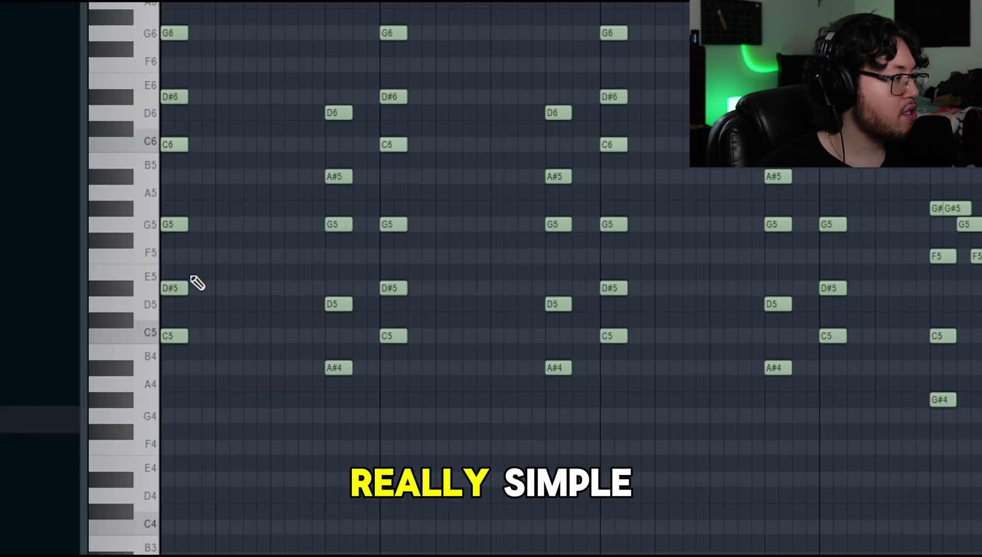
- Highlight the C5, D#5 and G5 notes of Pattern 2's first chord and play the chord back
{"action": "left_click_drag", "start_coordinate": [234, 354], "coordinate": [116, 203]}
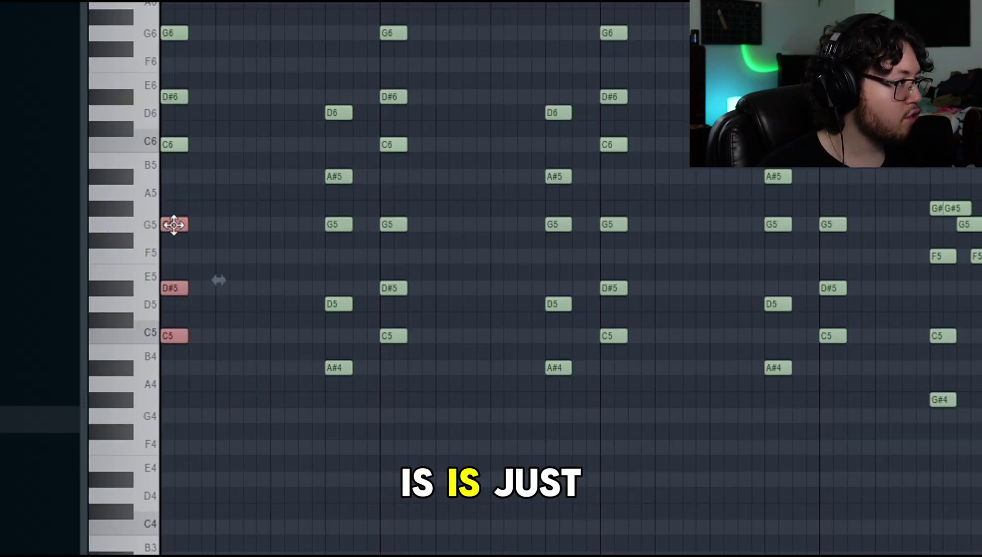
{"action": "left_click_drag", "start_coordinate": [148, 85], "coordinate": [140, 32]}
{"action": "key", "text": "ctrl+z"}
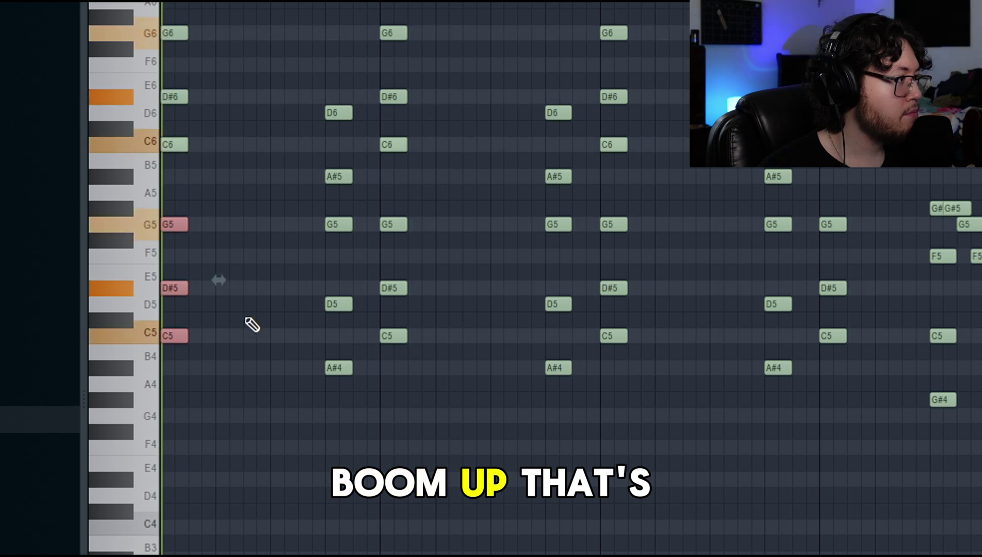
{"action": "key", "text": "space"}
{"action": "key", "text": "space"}
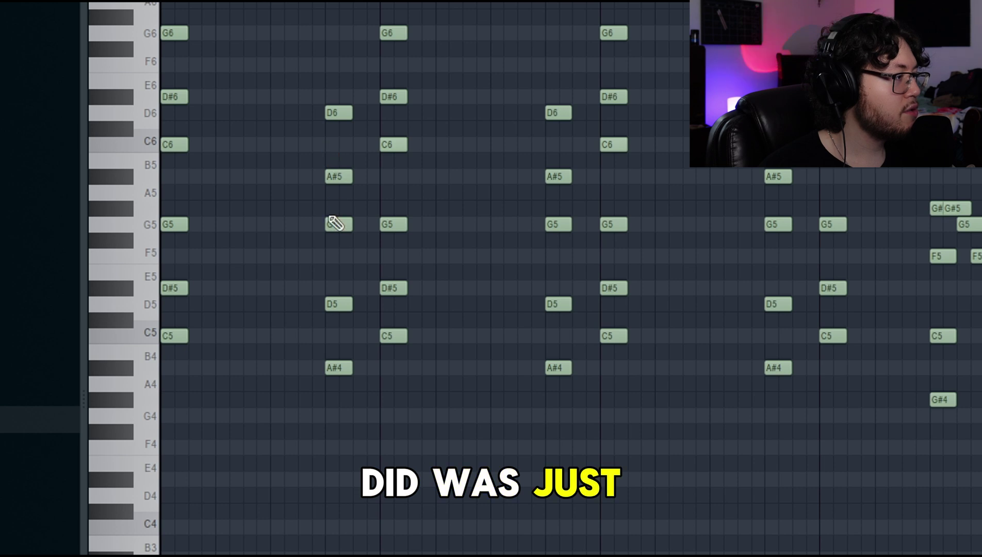
- Highlight the second chord's notes and the whole repeating two-chord section before the final run in Pattern 2
{"action": "left_click_drag", "start_coordinate": [354, 286], "coordinate": [321, 433]}
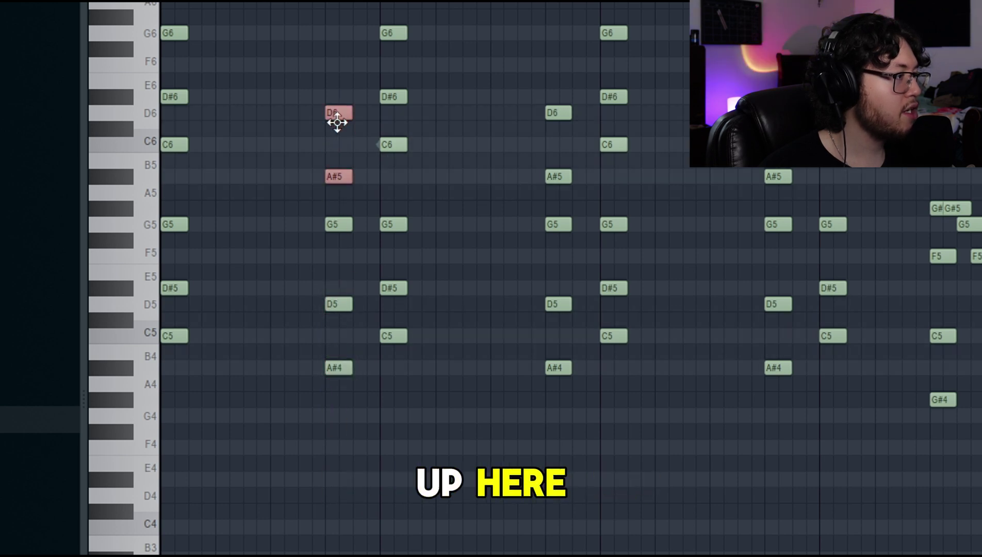
{"action": "left_click_drag", "start_coordinate": [862, 444], "coordinate": [161, 1]}
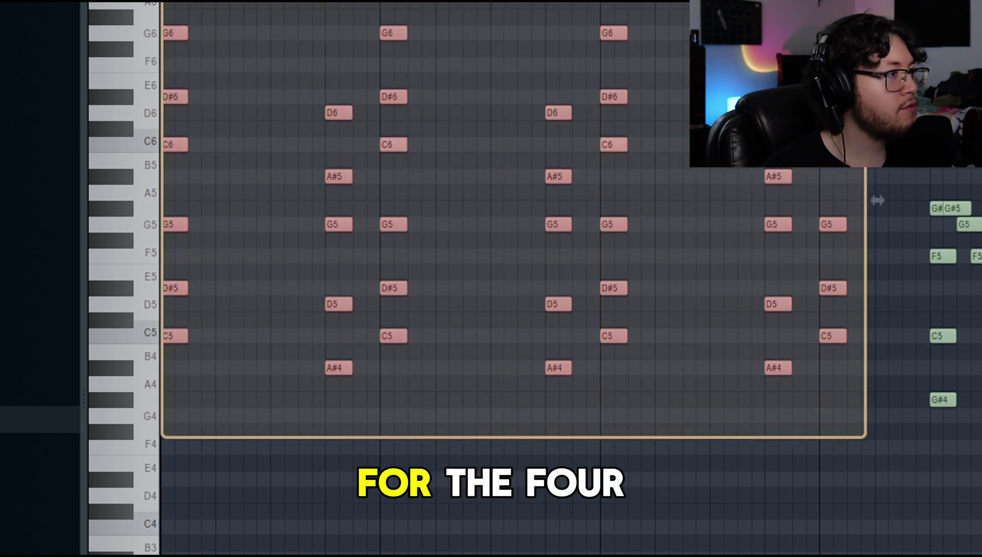
{"action": "key", "text": "ctrl+d"}
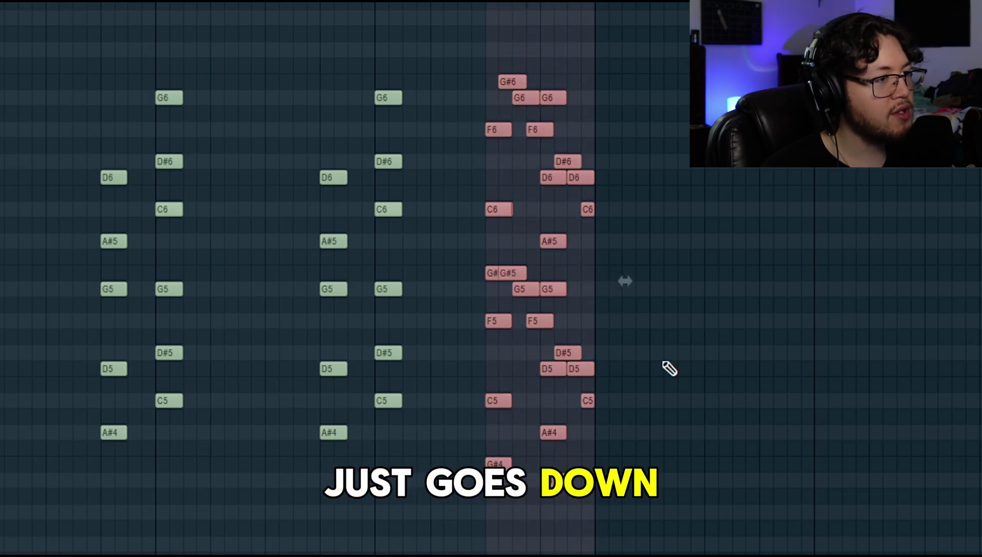
- Clear the note selection and play the closing run at the end of Pattern 2
{"action": "key", "text": "ctrl+d"}
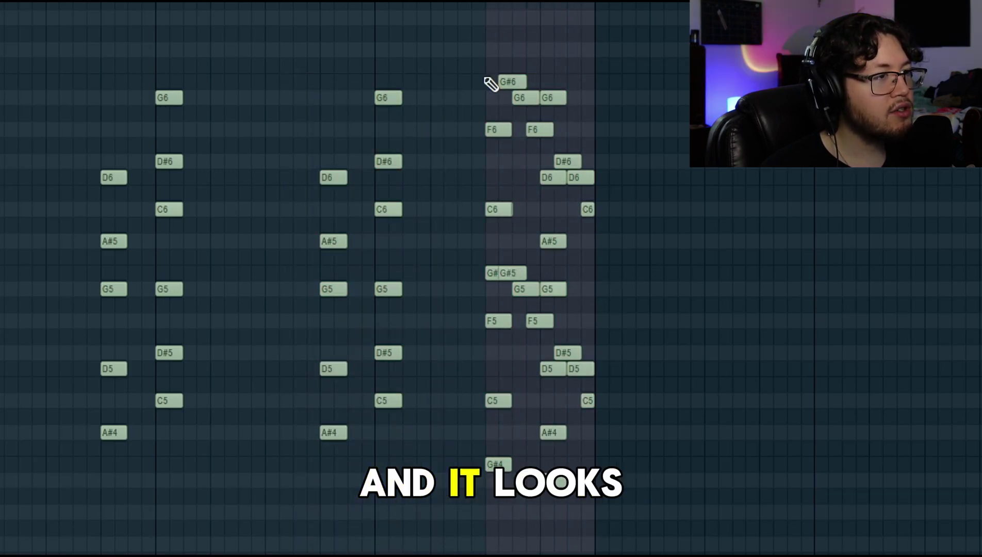
{"action": "scroll", "coordinate": [485, 77], "scroll_direction": "up", "scroll_amount": 5}
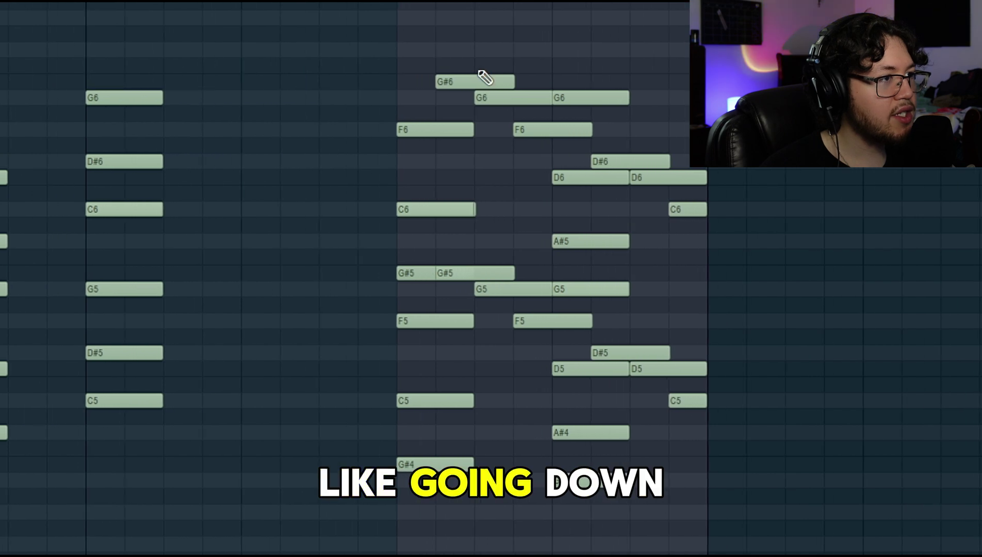
{"action": "key", "text": "space"}
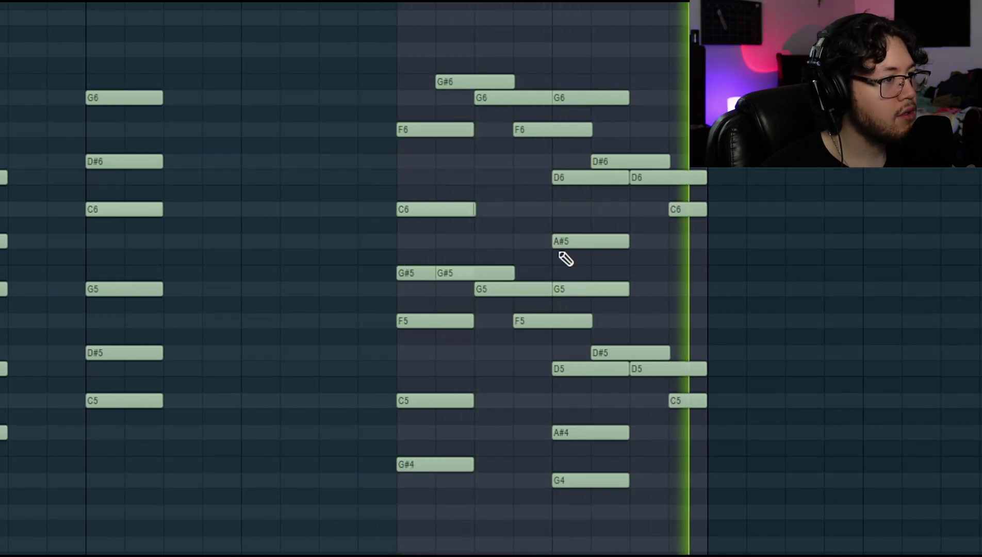
{"action": "key", "text": "space"}
- Highlight the descending melody notes in both octaves of the closing run, clear the selection and play the pattern
{"action": "left_click", "coordinate": [471, 278], "text": "ctrl"}
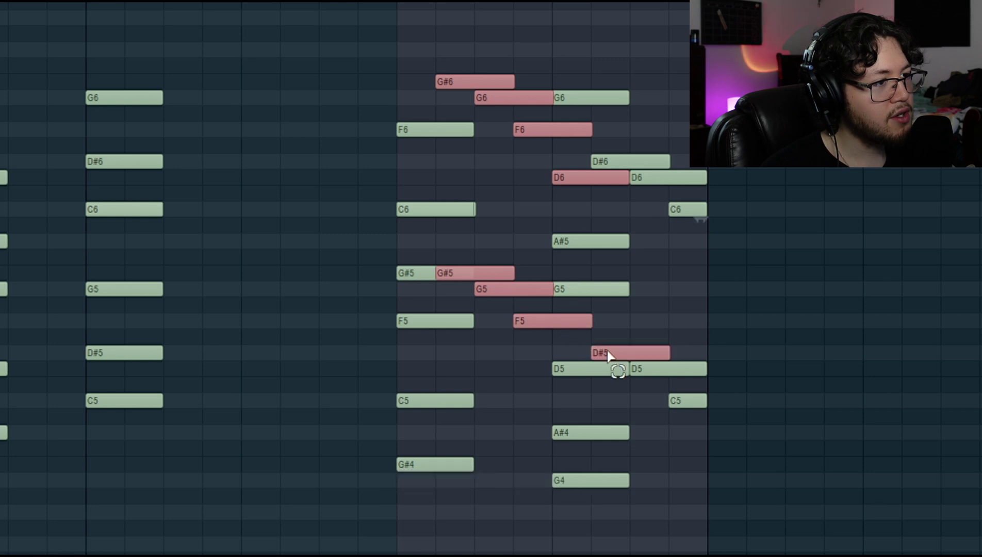
{"action": "left_click_drag", "start_coordinate": [690, 187], "coordinate": [708, 417]}
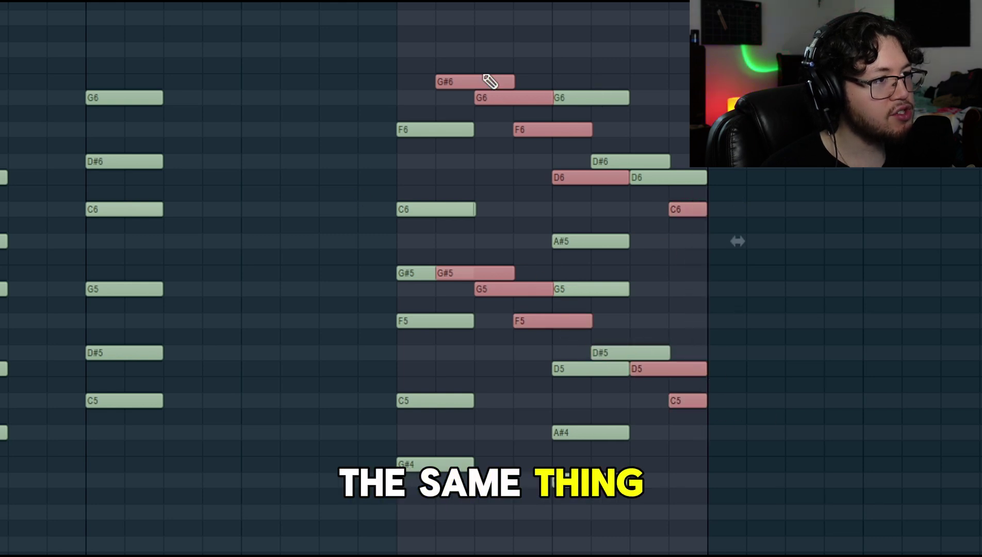
{"action": "left_click", "coordinate": [801, 308]}
{"action": "key", "text": "space"}
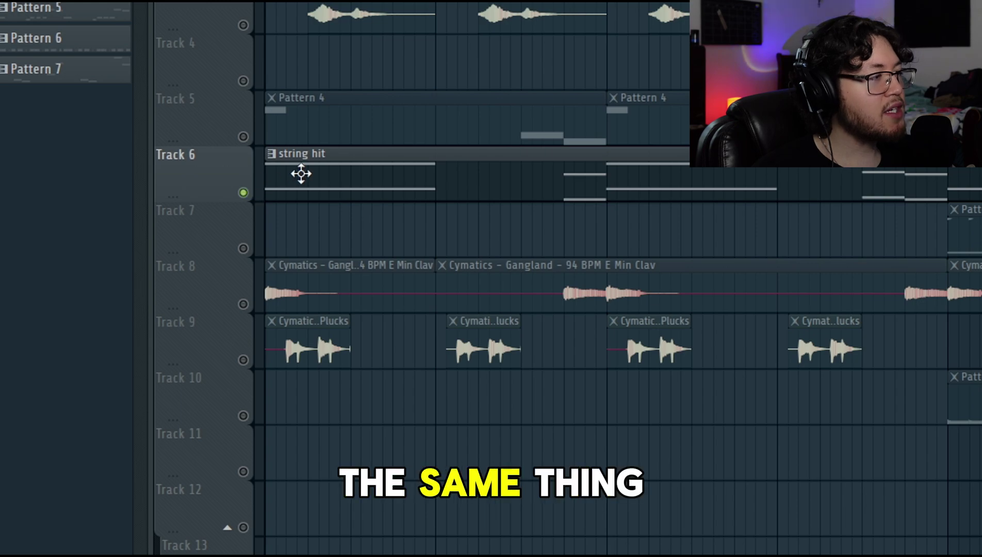
- Open the string hit pattern from Track 6 and show its All Strings Staccato channel
{"action": "double_click", "coordinate": [301, 173]}
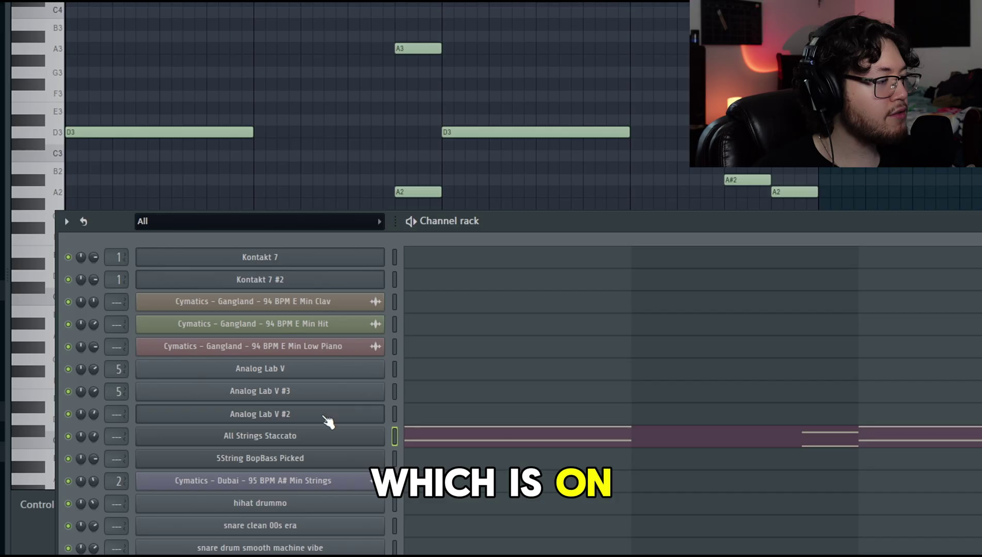
{"action": "left_click", "coordinate": [289, 439]}
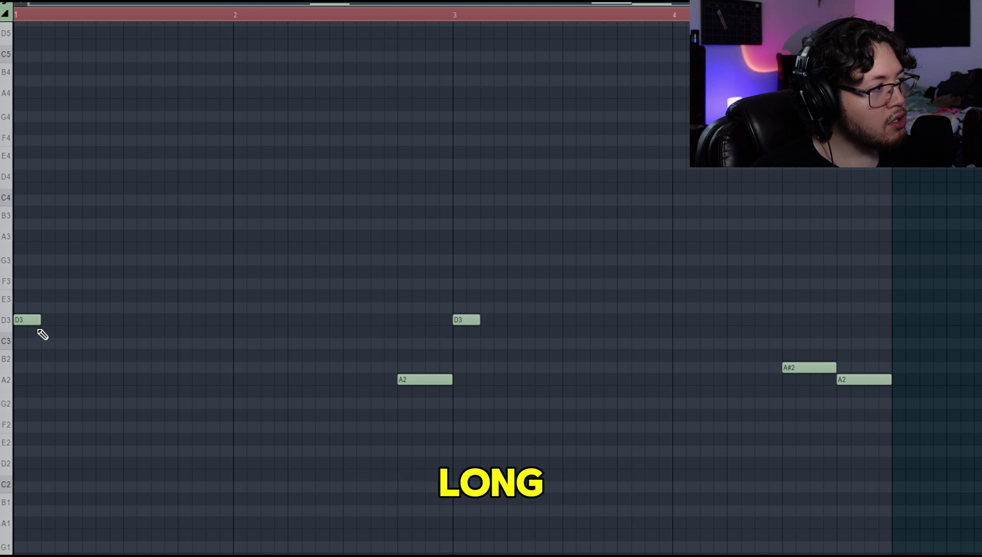
- Lengthen Pattern 4's first D3 bass note to one bar and play the arrangement with Tracks 9 and 3 muted
{"action": "left_click_drag", "start_coordinate": [40, 320], "coordinate": [246, 366]}
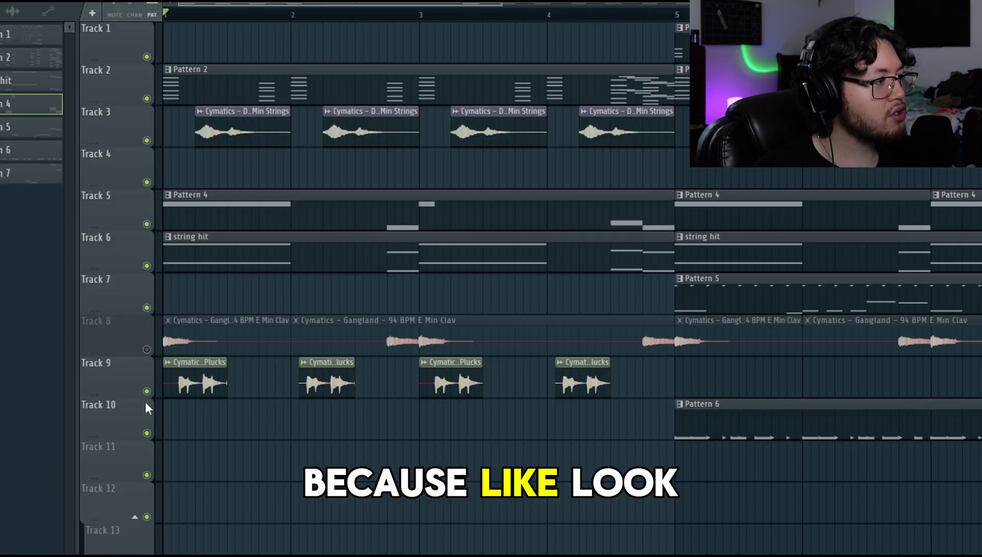
{"action": "left_click", "coordinate": [147, 391]}
{"action": "left_click", "coordinate": [146, 141]}
{"action": "key", "text": "space"}
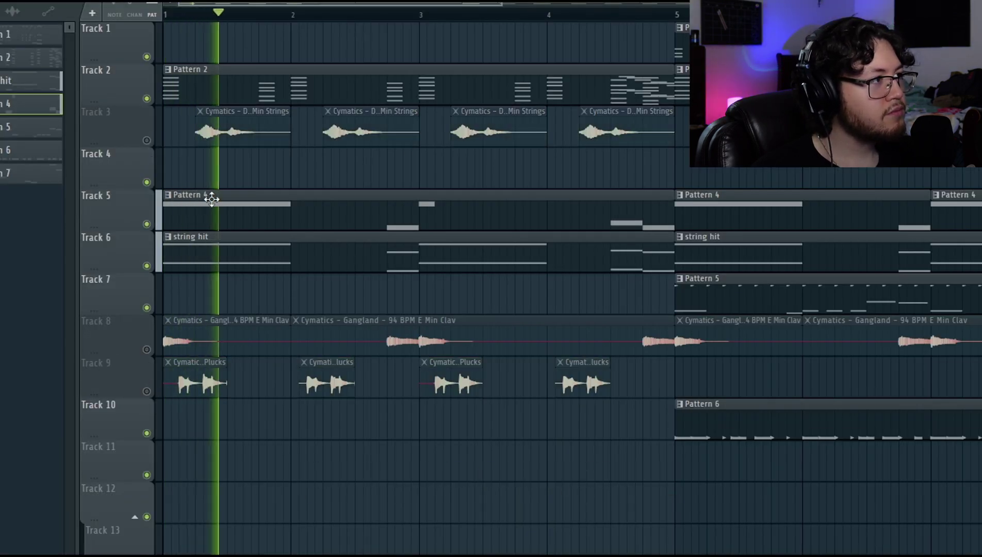
- Shorten Pattern 4's first D3 bass note back to half a beat and play the arrangement again
{"action": "double_click", "coordinate": [274, 219]}
{"action": "left_click_drag", "start_coordinate": [234, 319], "coordinate": [8, 320]}
{"action": "key", "text": "space"}
{"action": "key", "text": "F5"}
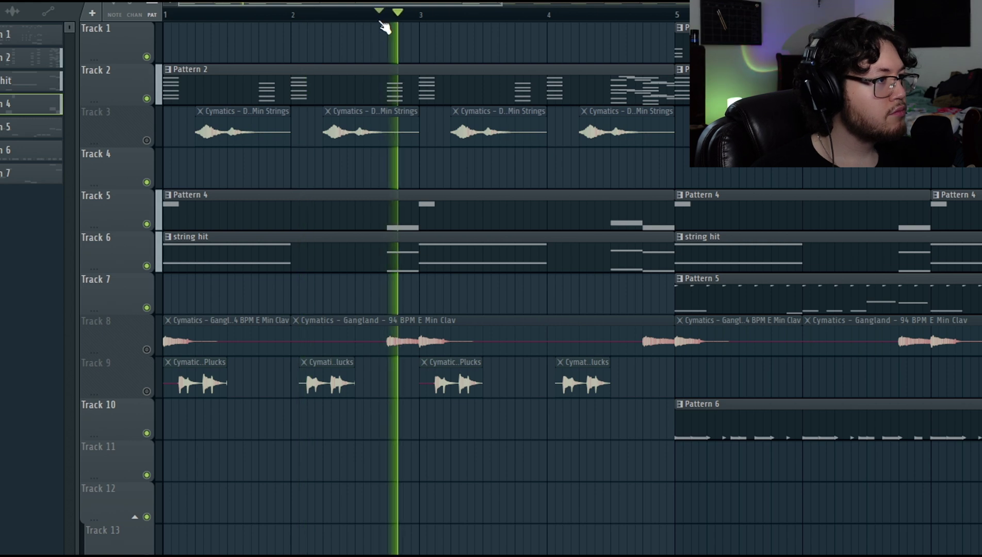
{"action": "key", "text": "space"}
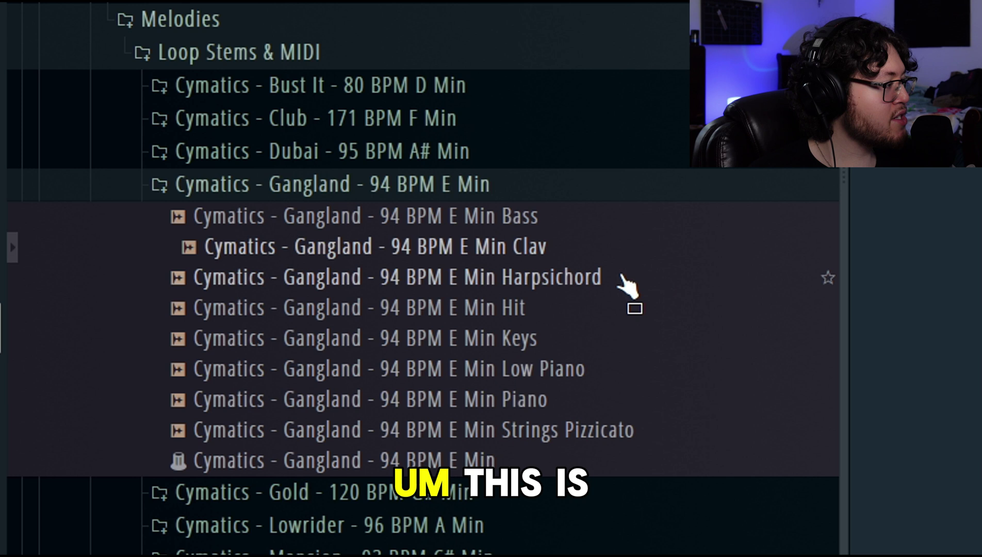
- Preview the Cymatics Gangland 94 BPM E Min Clav sample in the browser and play its clips on Track 8
{"action": "left_click_drag", "start_coordinate": [626, 282], "coordinate": [532, 273]}
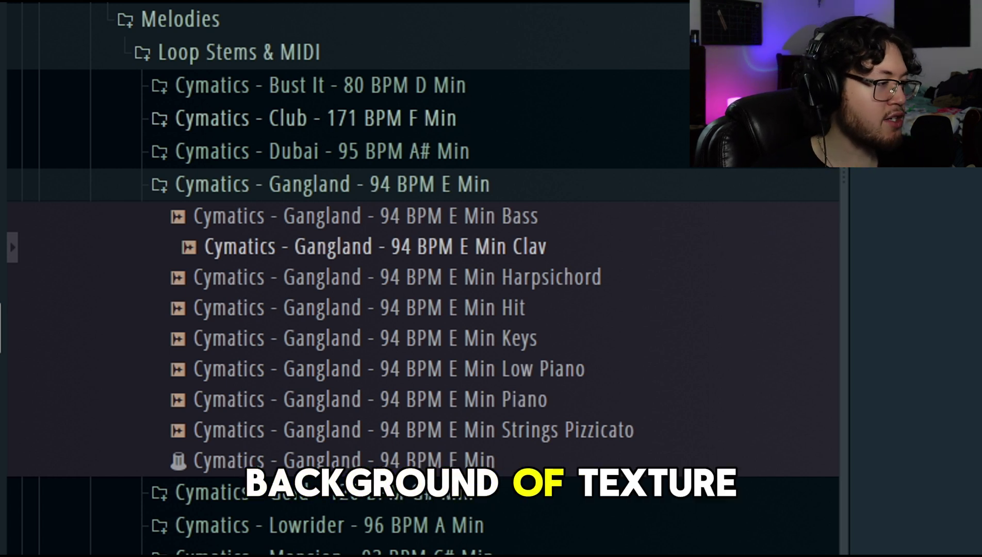
{"action": "left_click", "coordinate": [529, 258]}
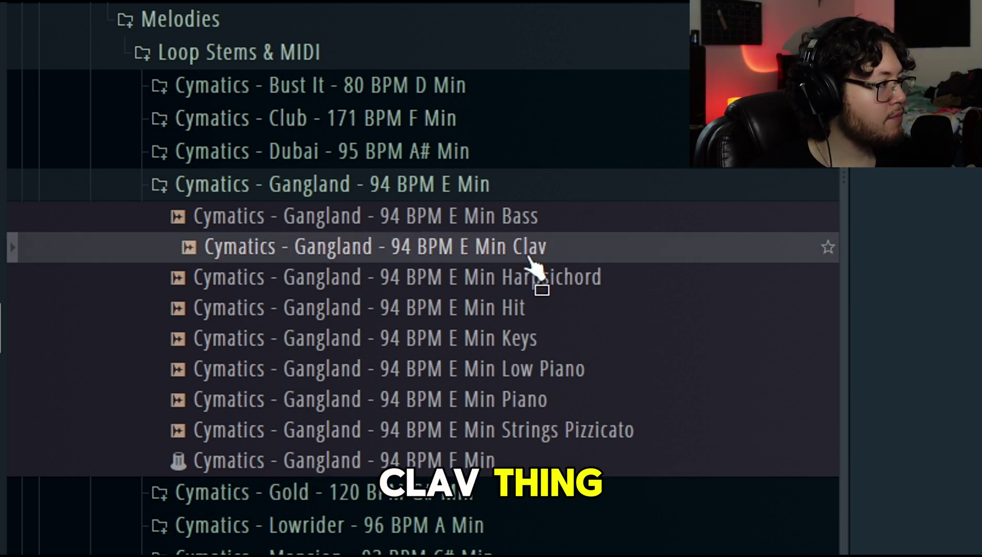
{"action": "left_click_drag", "start_coordinate": [545, 255], "coordinate": [681, 325]}
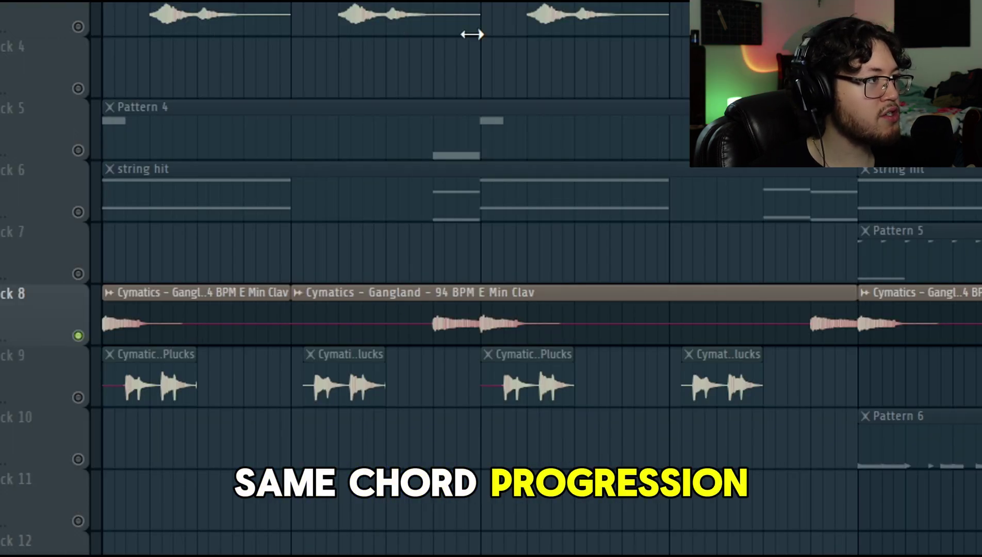
{"action": "key", "text": "space"}
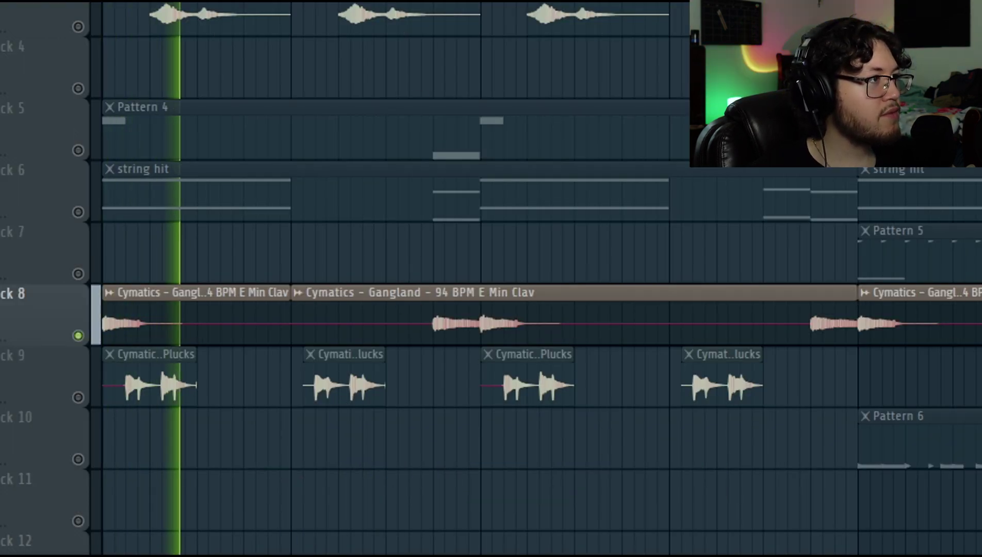
{"action": "key", "text": "space"}
- Unmute Tracks 6 and 5 and play the string hit and bass together with the clav on Track 8
{"action": "left_click", "coordinate": [72, 175]}
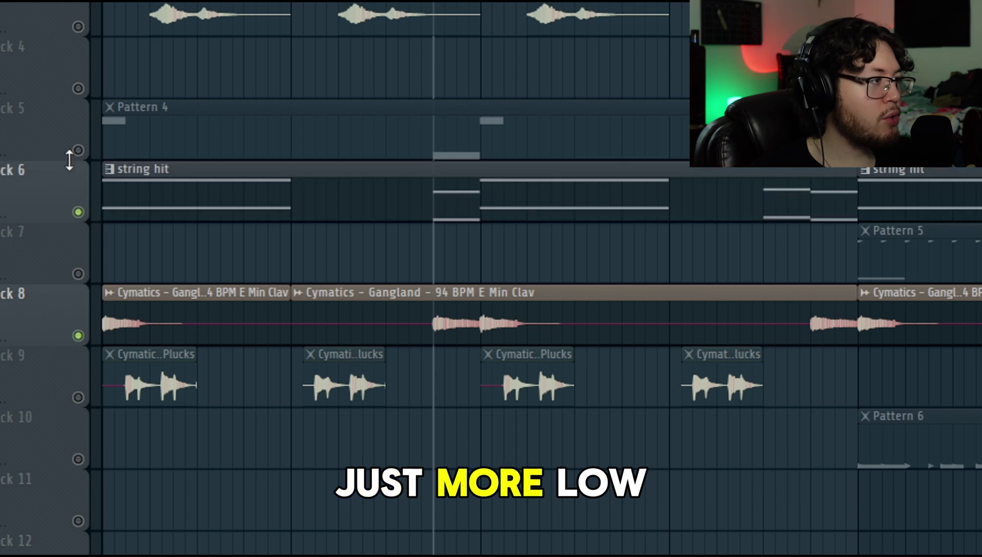
{"action": "left_click", "coordinate": [78, 150]}
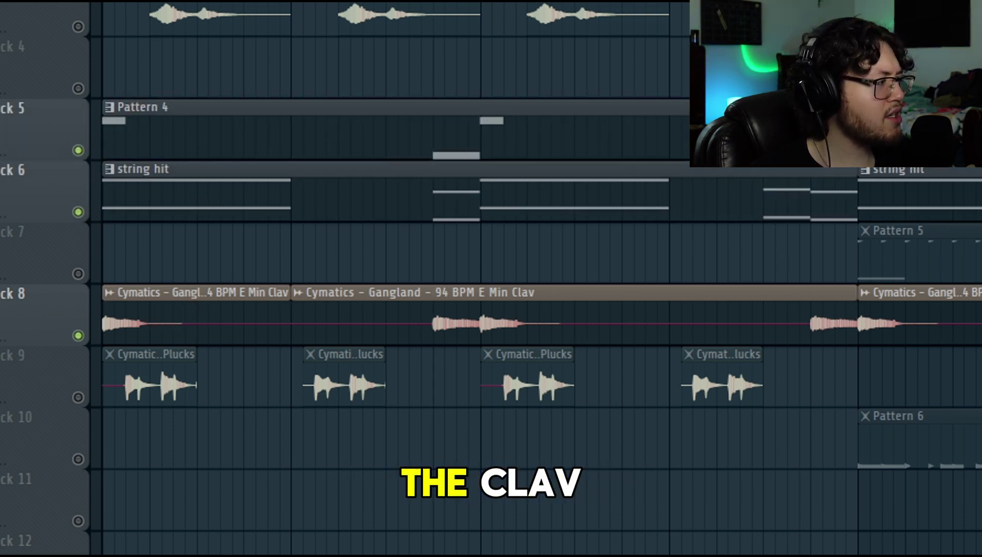
{"action": "key", "text": "space"}
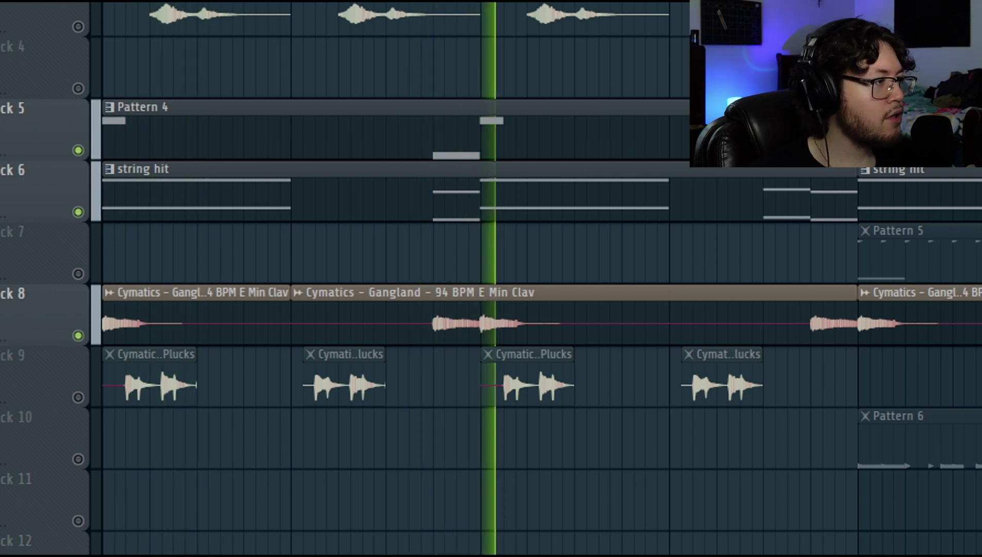
{"action": "key", "text": "space"}
- Solo Track 9, locate the Cymatics Dubai 95 BPM A# Min Plucks sample and play its chopped clips
{"action": "left_click", "coordinate": [97, 404]}
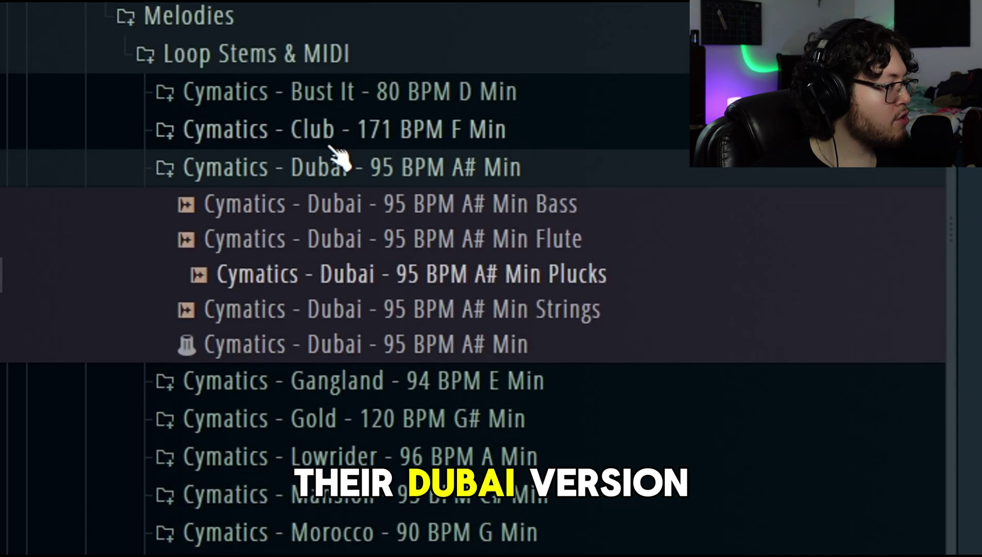
{"action": "left_click_drag", "start_coordinate": [593, 274], "coordinate": [576, 298]}
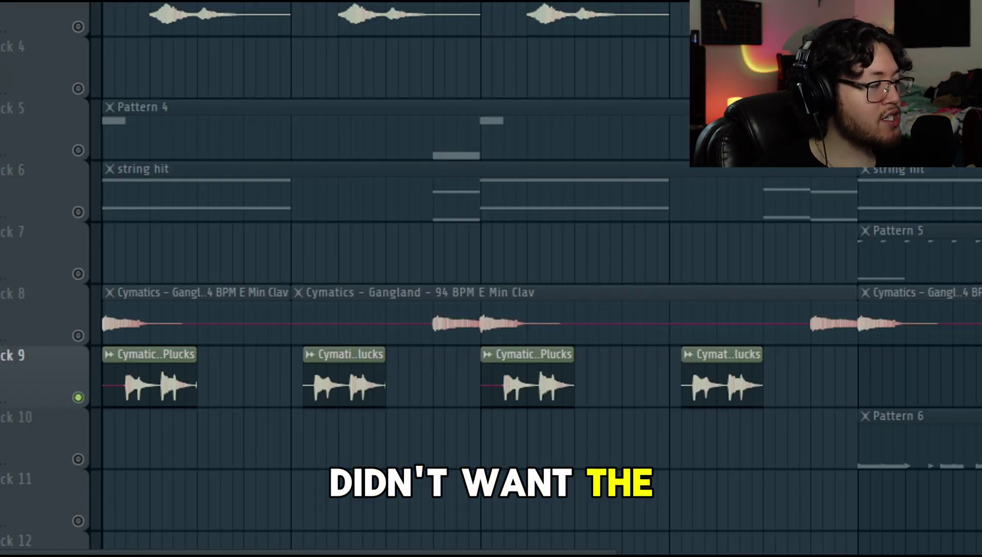
{"action": "key", "text": "space"}
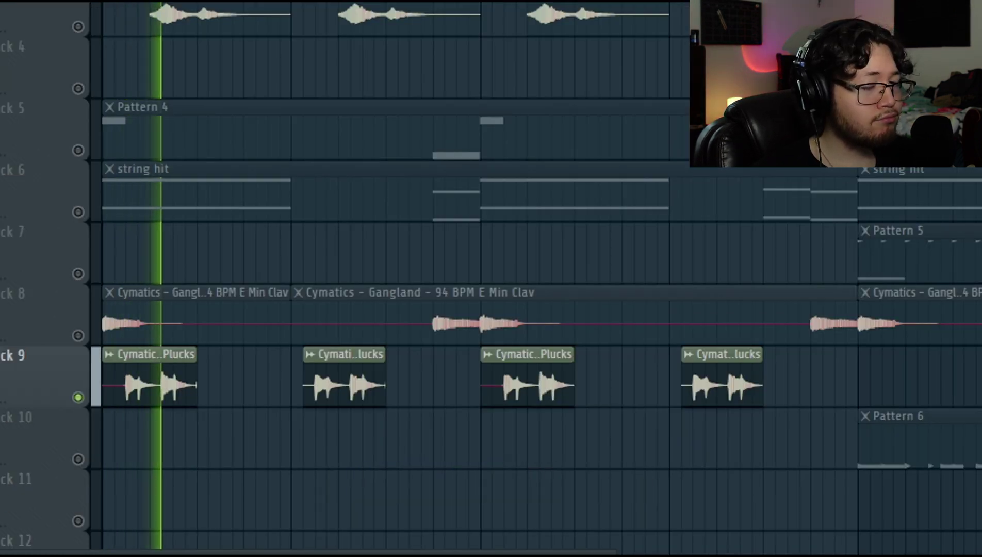
{"action": "key", "text": "space"}
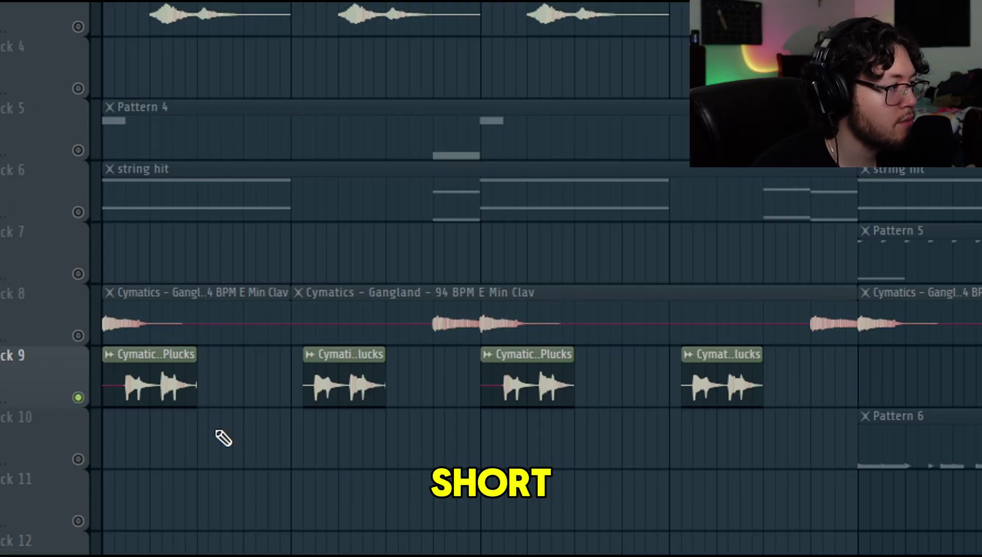
{"action": "key", "text": "space"}
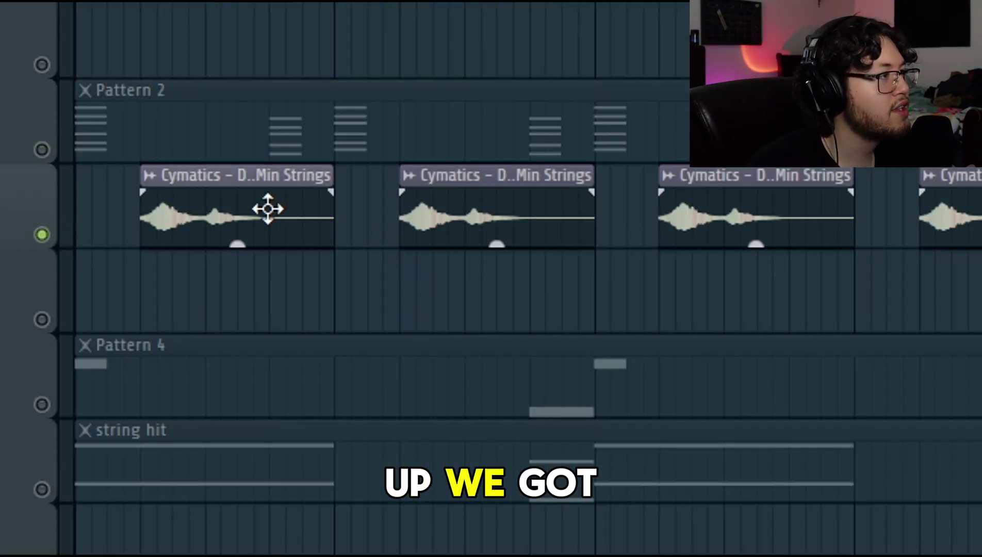
- Open a Dubai strings clip on Track 3 and locate the Cymatics Dubai 95 BPM A# Min Strings sample
{"action": "double_click", "coordinate": [268, 208]}
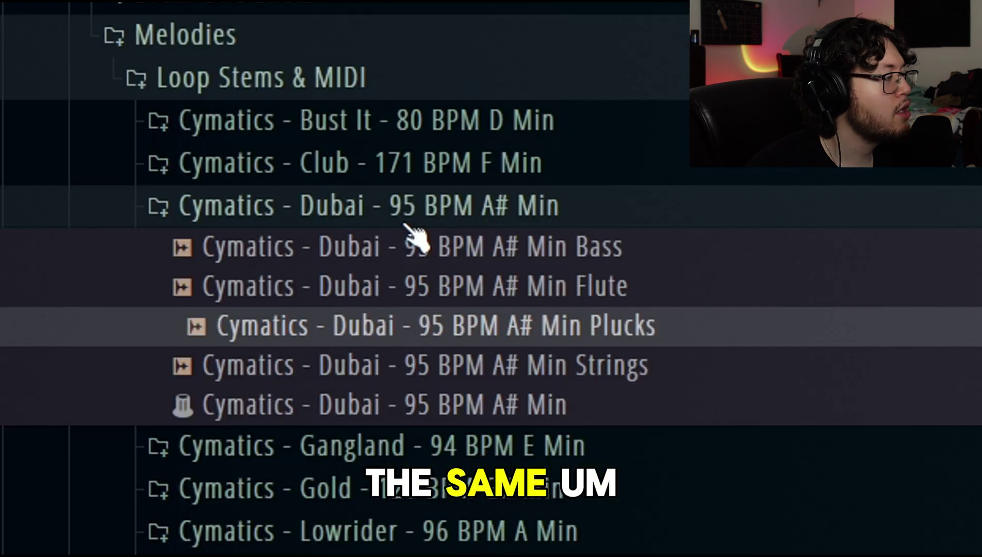
{"action": "left_click_drag", "start_coordinate": [753, 368], "coordinate": [712, 377]}
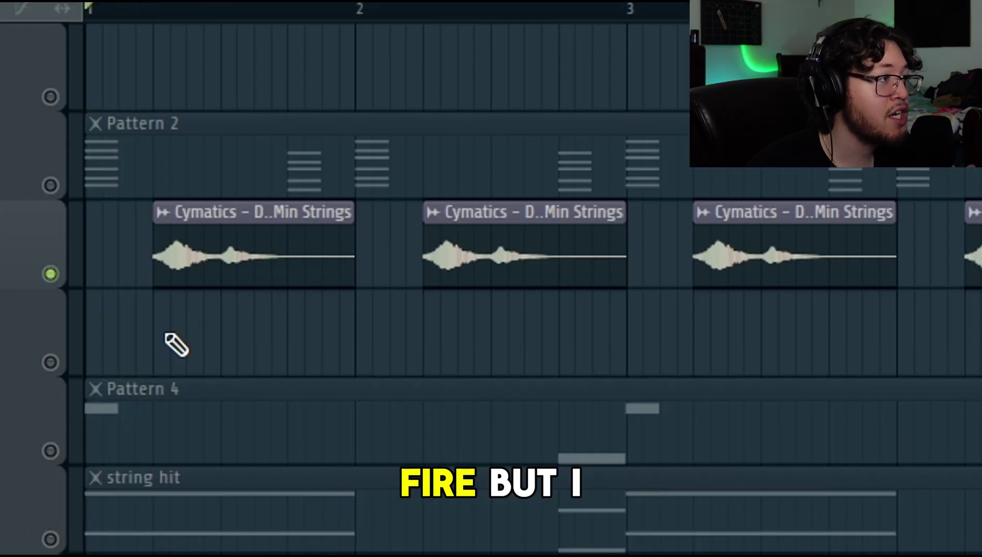
- Play the Cymatics Dubai strings clips on Track 3 on their own from the start of the arrangement
{"action": "key", "text": "space"}
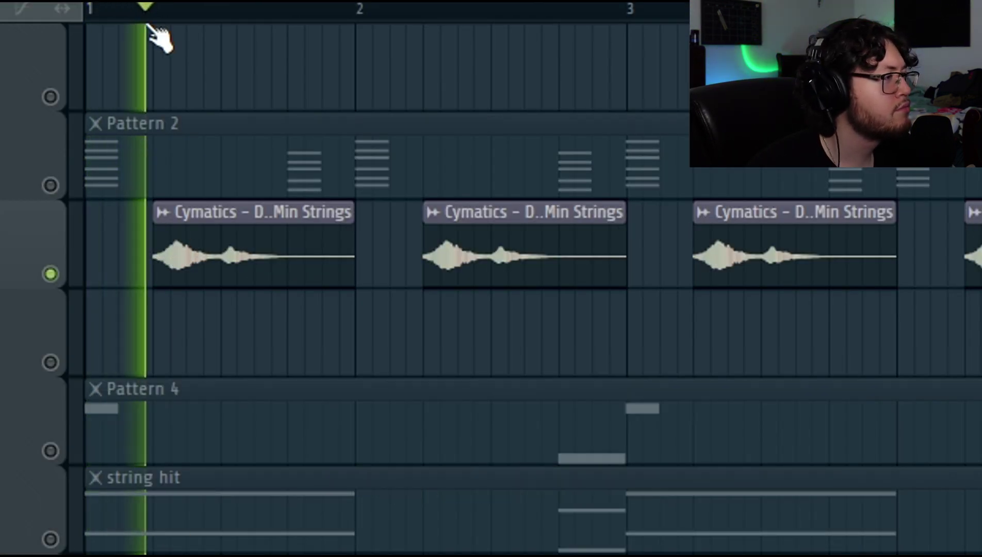
{"action": "key", "text": "space"}
{"action": "left_click_drag", "start_coordinate": [149, 274], "coordinate": [84, 273]}
{"action": "key", "text": "space"}
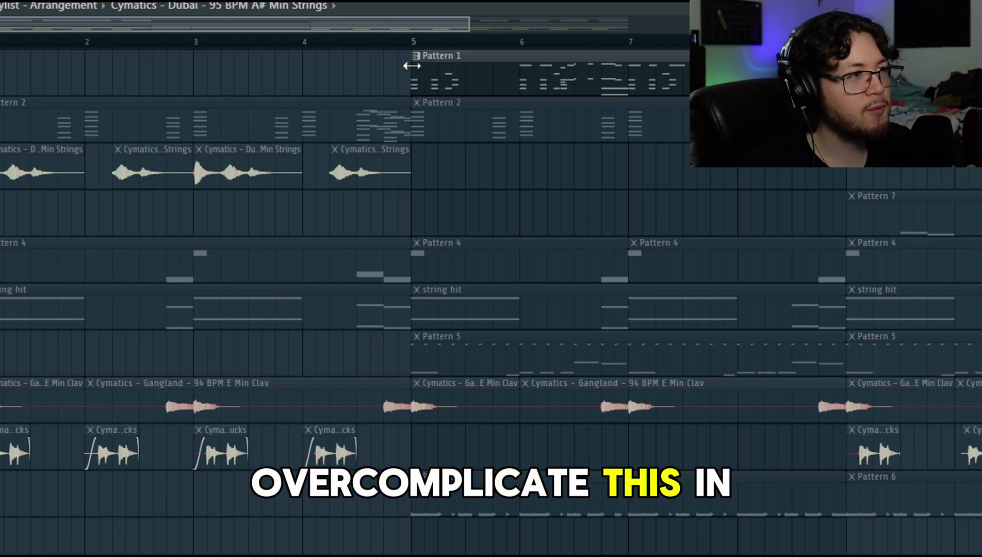
- Open Pattern 1 at bar 5 in the piano roll and play through its melody notes
{"action": "scroll", "coordinate": [416, 44], "scroll_direction": "down", "scroll_amount": 2}
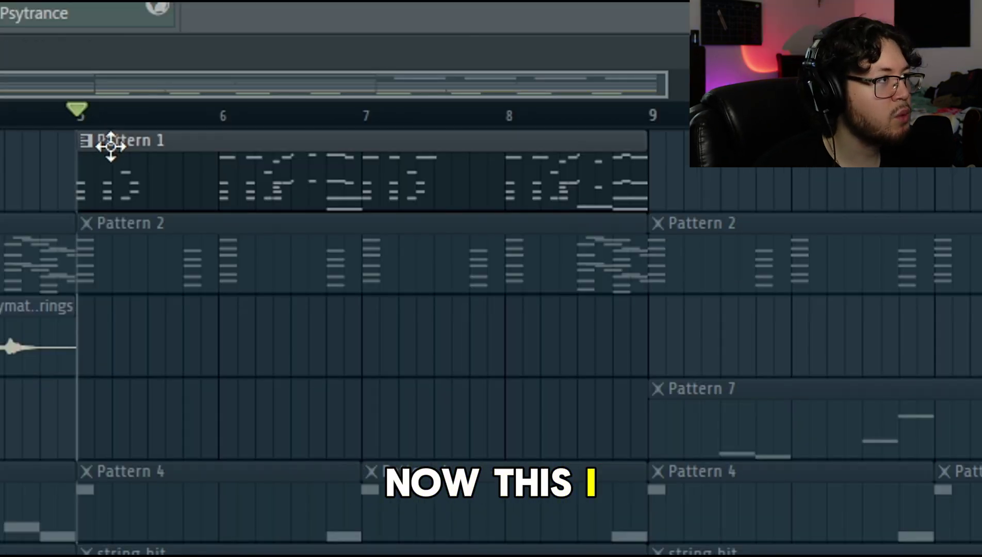
{"action": "double_click", "coordinate": [316, 57]}
{"action": "scroll", "coordinate": [330, 98], "scroll_direction": "up", "scroll_amount": 3}
{"action": "scroll", "coordinate": [299, 67], "scroll_direction": "down", "scroll_amount": 5}
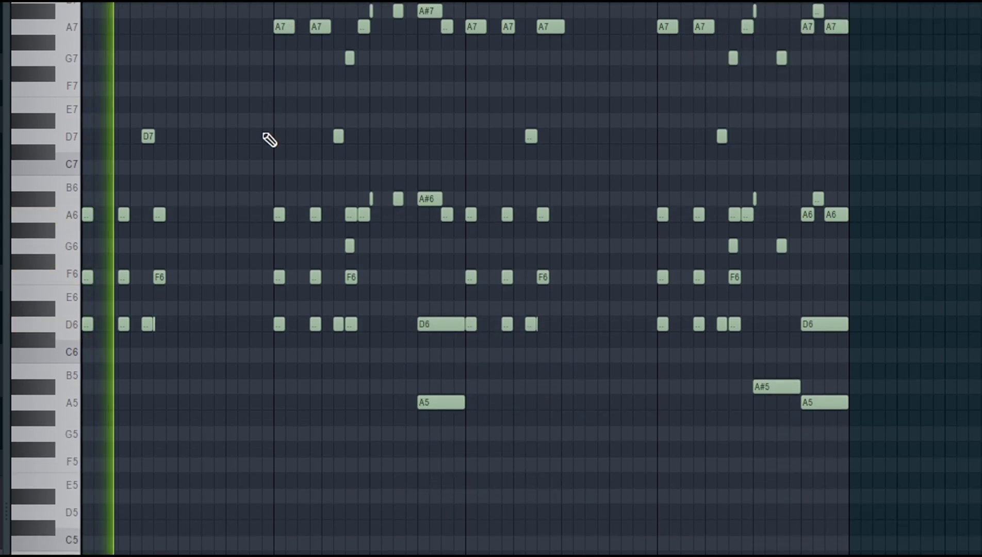
{"action": "scroll", "coordinate": [286, 144], "scroll_direction": "up", "scroll_amount": 3}
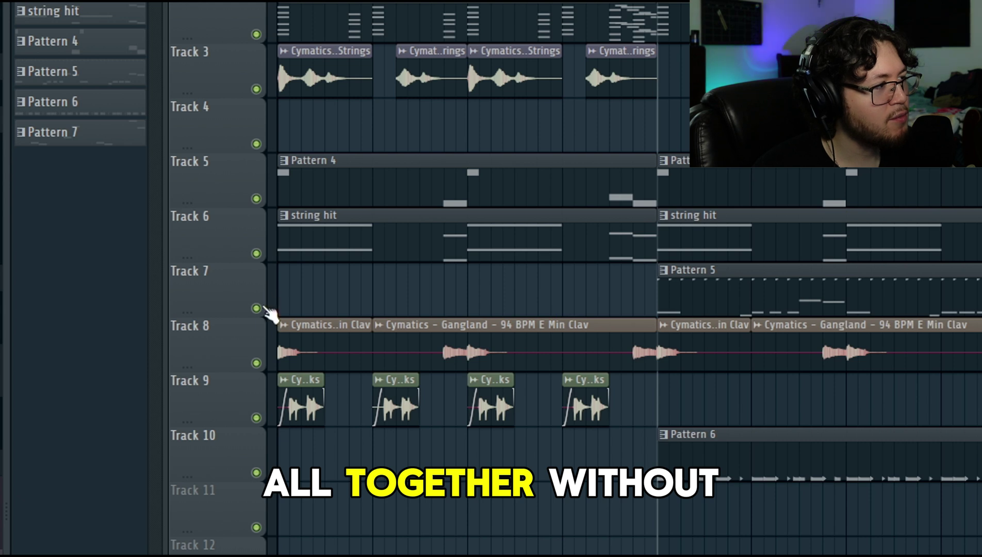
- Mute the Pattern 6 drums on Track 10 and check the EP Pop preset in Analog Lab
{"action": "left_click", "coordinate": [256, 308]}
{"action": "left_click", "coordinate": [255, 472]}
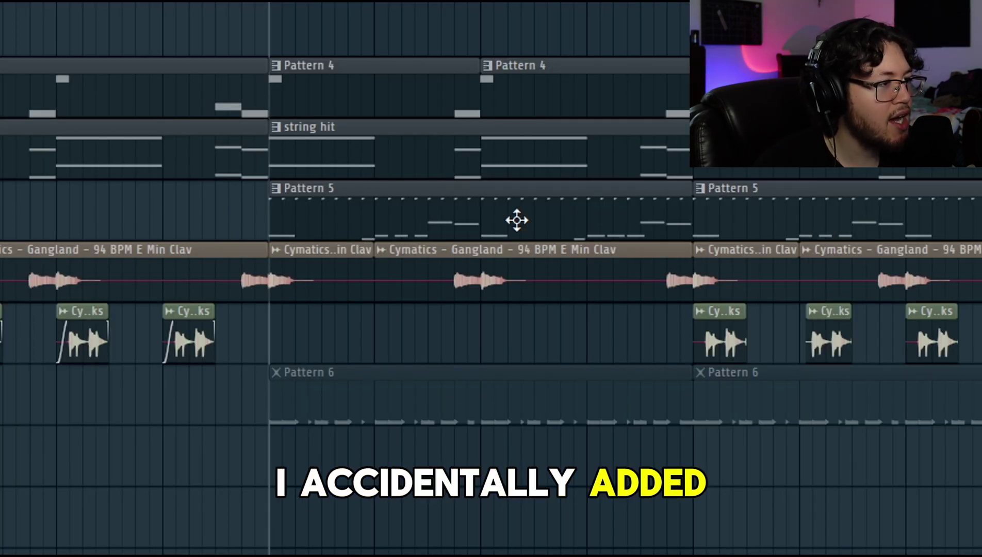
{"action": "key", "text": "space"}
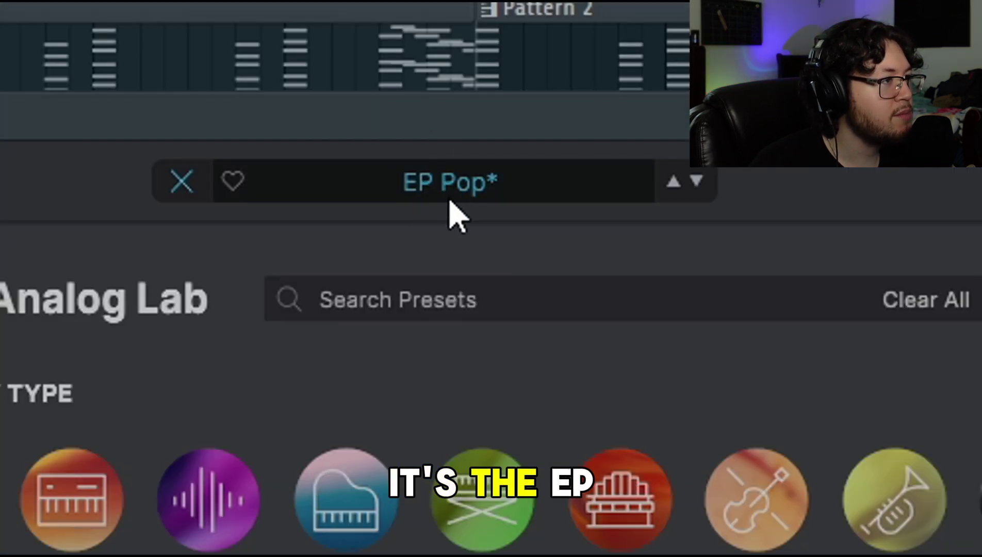
{"action": "left_click", "coordinate": [449, 183]}
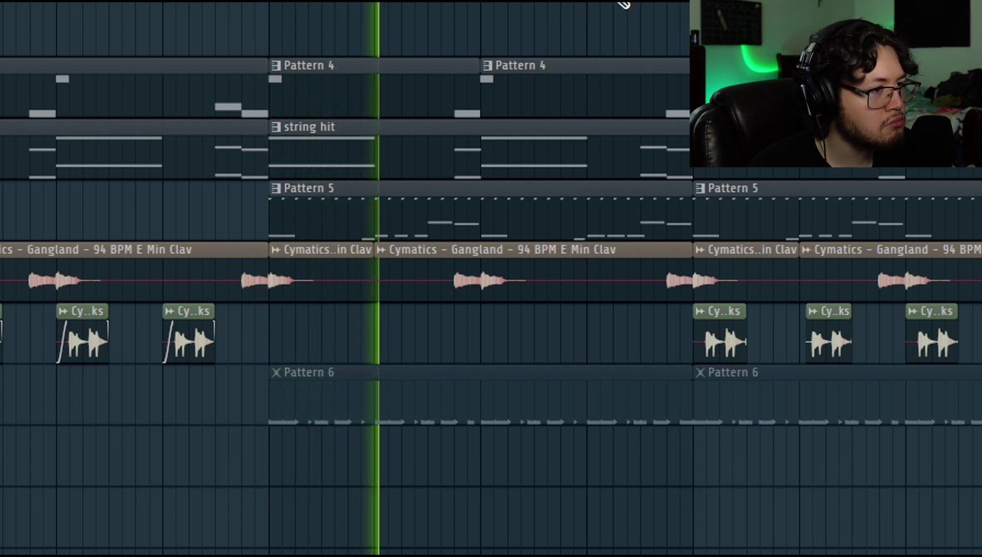
- Play the arrangement from bar 5 onward without the drums to audition the melodic layers
{"action": "scroll", "coordinate": [392, 82], "scroll_direction": "down", "scroll_amount": 5}
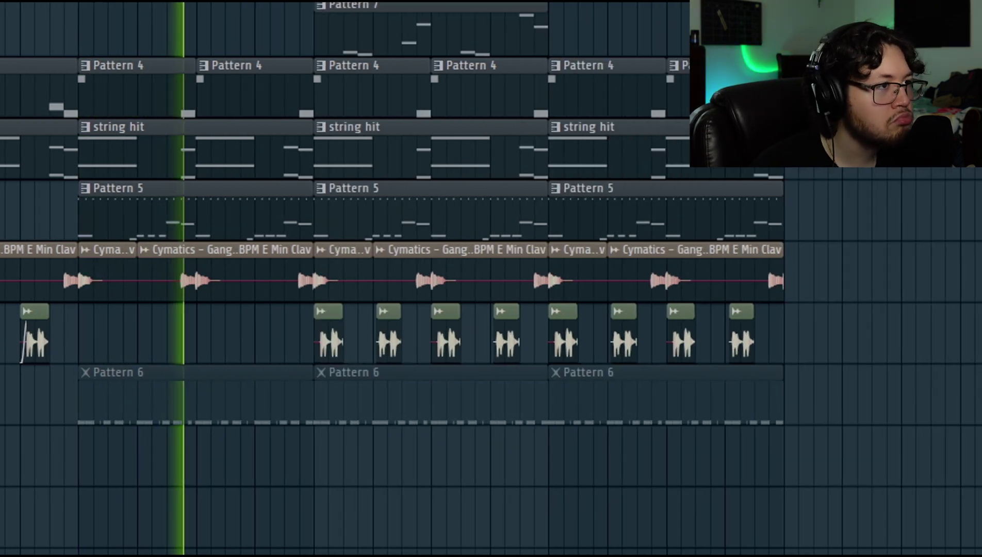
{"action": "key", "text": "space"}
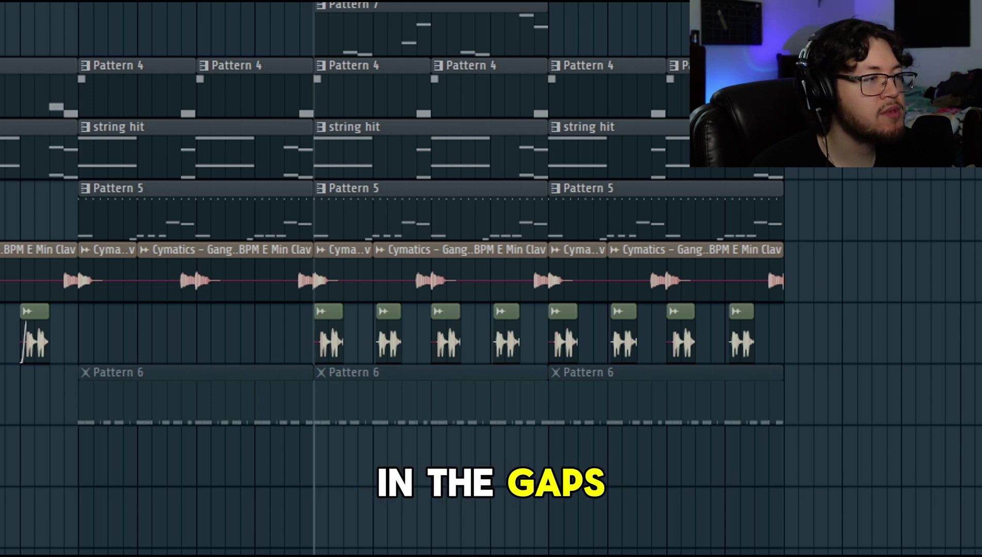
{"action": "key", "text": "space"}
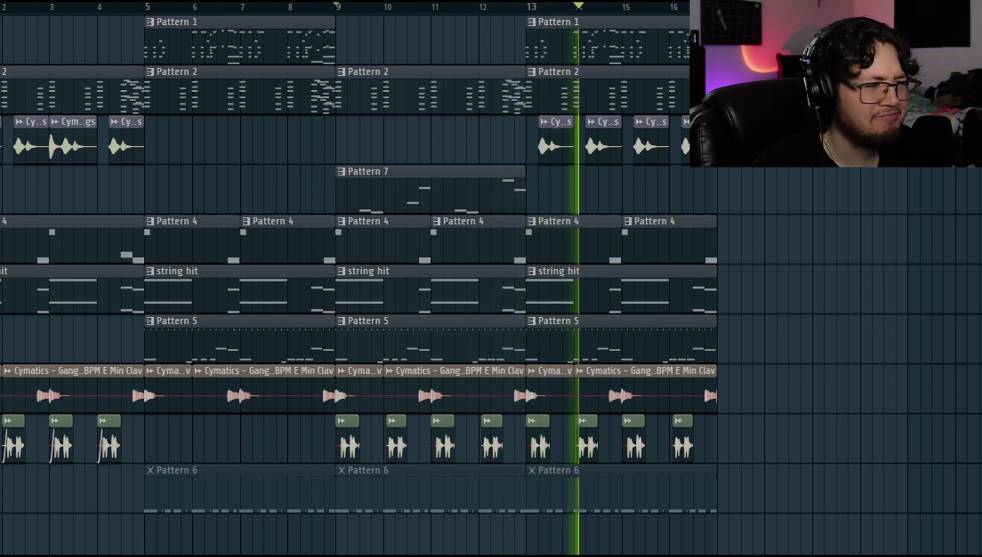
- Solo and play the Pattern 6 drums on Track 10 and view their channels in the channel rack
{"action": "key", "text": "space"}
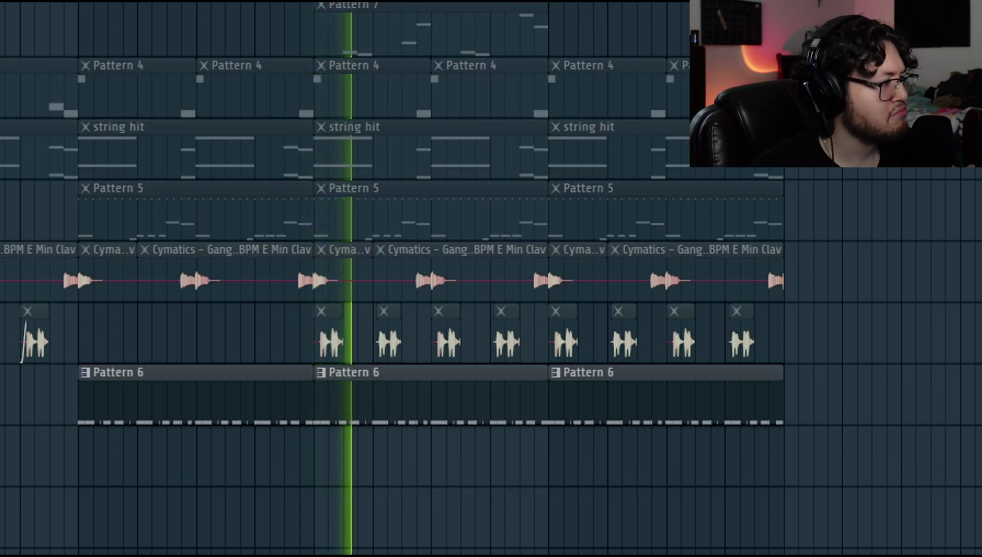
{"action": "key", "text": "F6"}
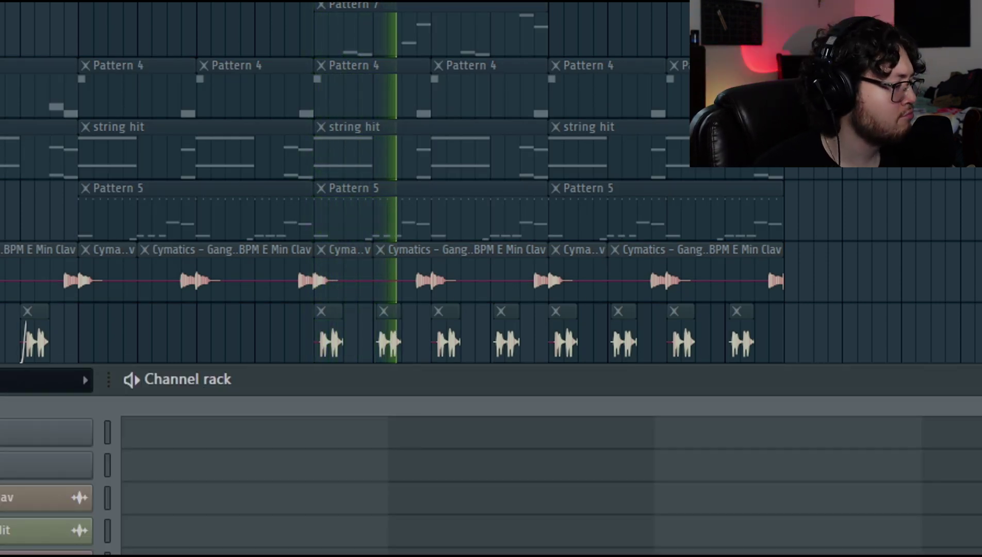
{"action": "scroll", "coordinate": [47, 490], "scroll_direction": "down", "scroll_amount": 1}
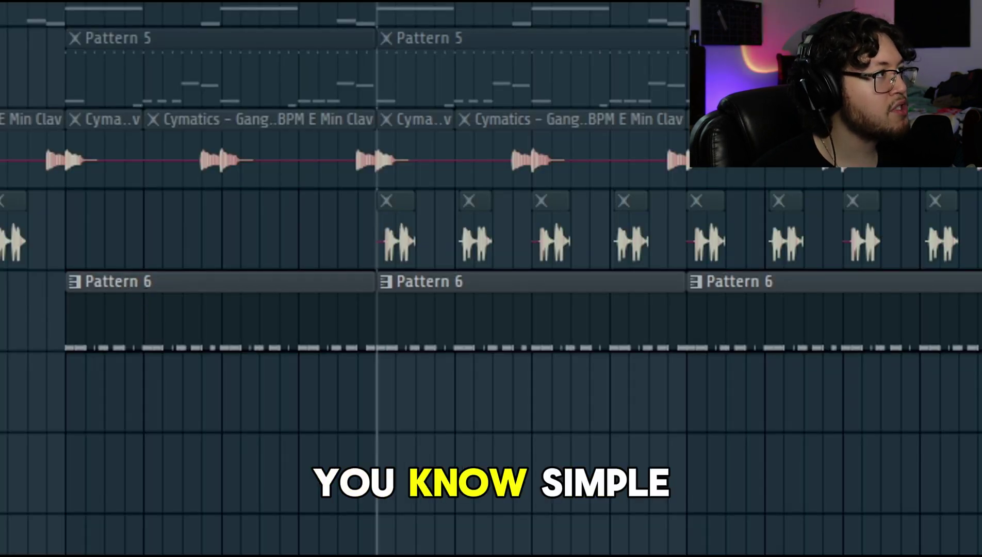
{"action": "key", "text": "F6"}
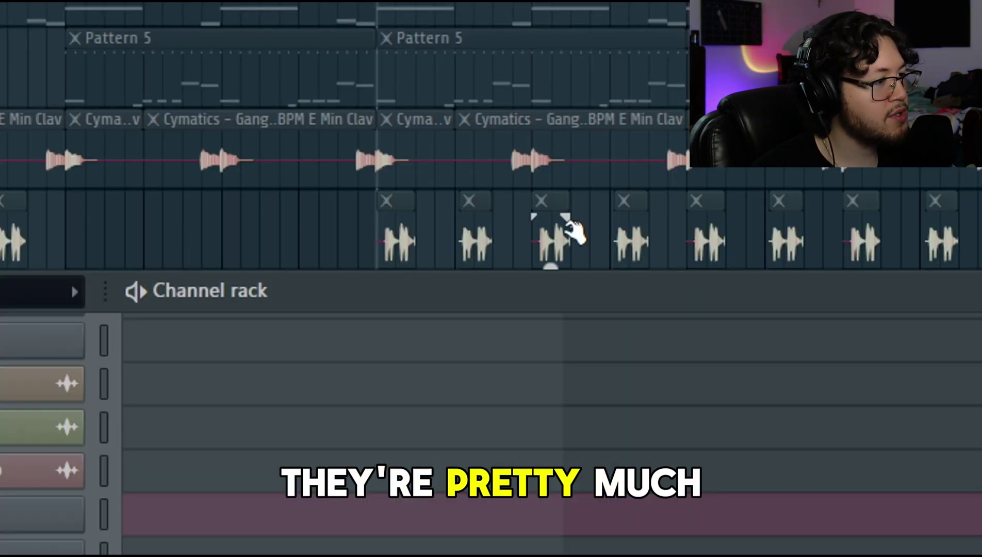
{"action": "key", "text": "space"}
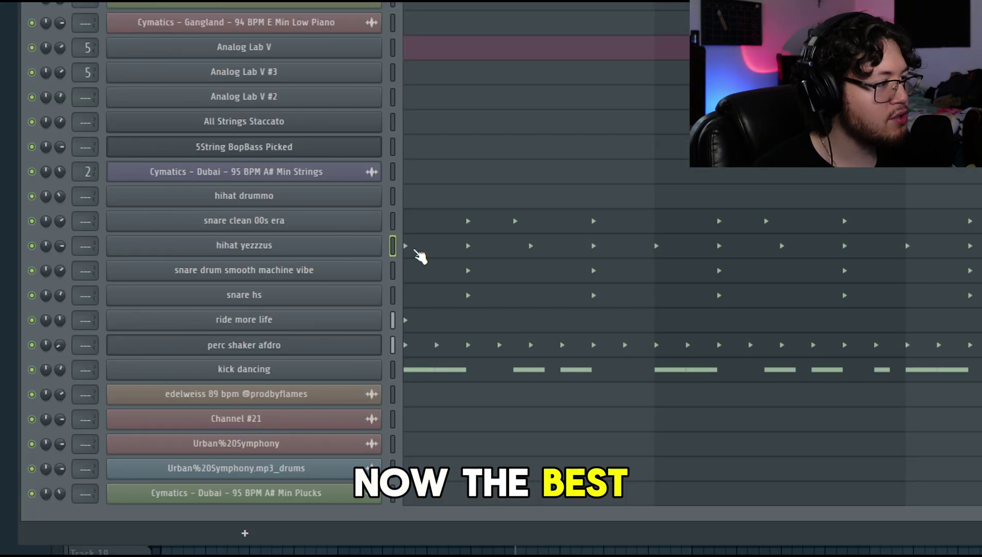
- Fill the hihat yezzzus channel every 4 steps over a 64-step sequence, rotated two steps, and play the drum pattern
{"action": "right_click", "coordinate": [287, 247]}
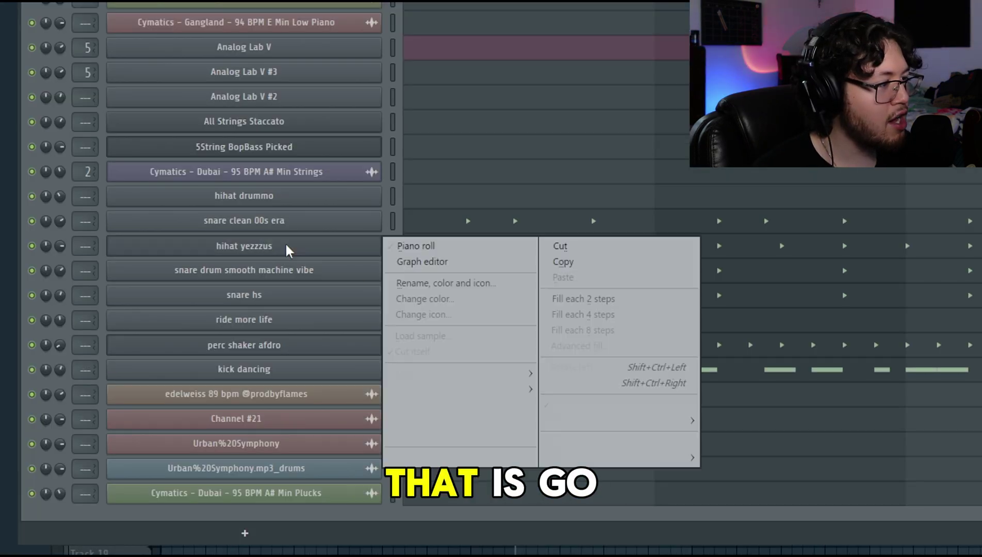
{"action": "left_click", "coordinate": [582, 346]}
{"action": "left_click_drag", "start_coordinate": [392, 115], "coordinate": [392, 91]}
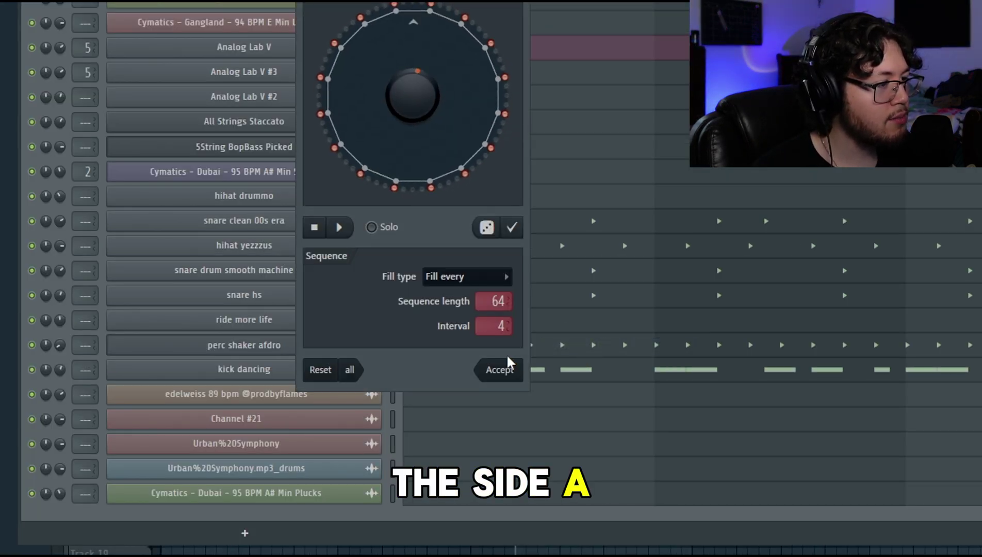
{"action": "left_click", "coordinate": [503, 370]}
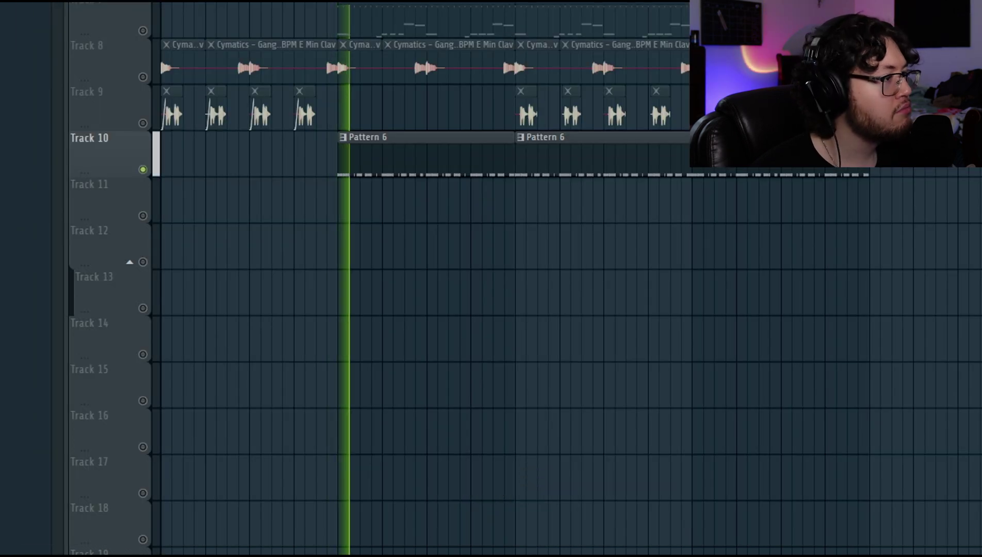
{"action": "key", "text": "space"}
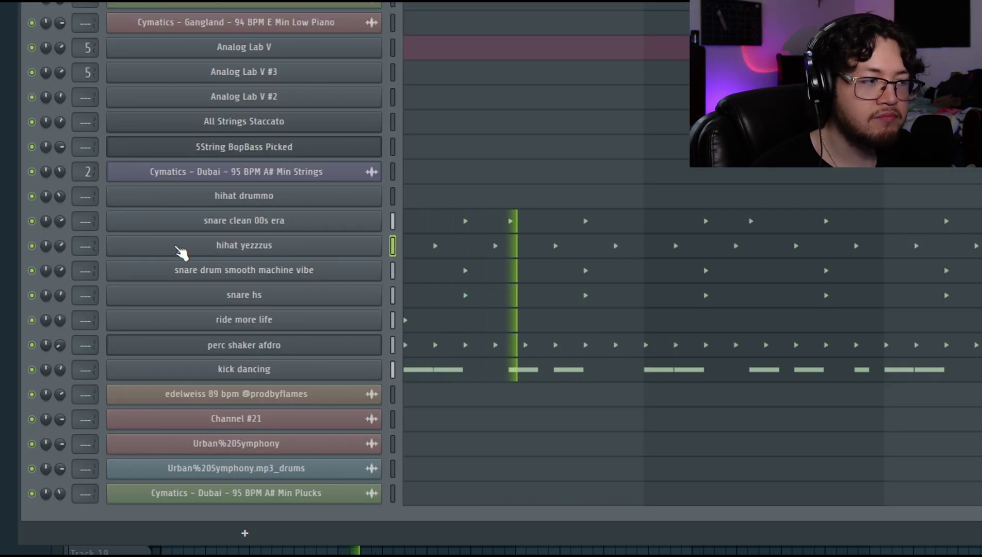
- Open the hihat yezzzus sampler and turn off Keep on disk and Use loop points
{"action": "left_click", "coordinate": [178, 247]}
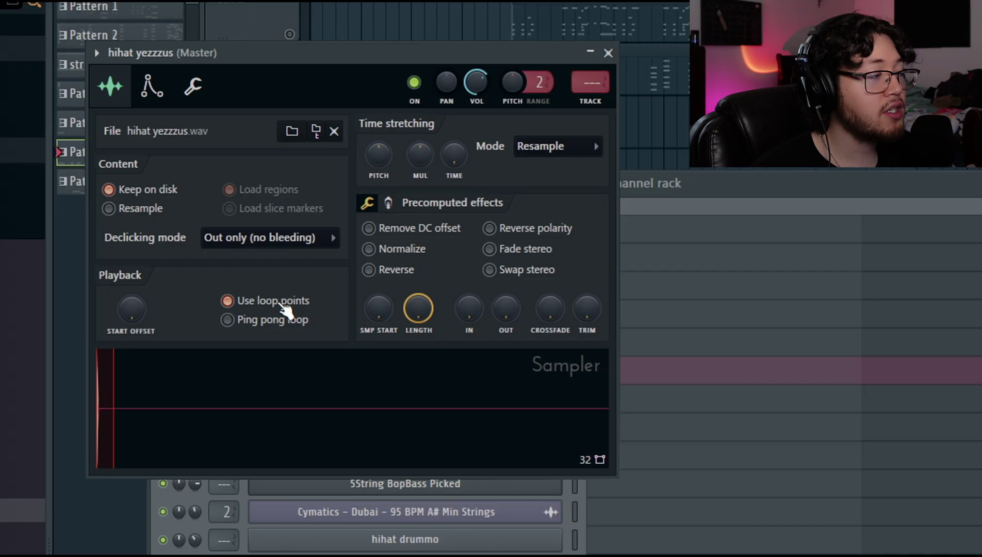
{"action": "left_click", "coordinate": [307, 302]}
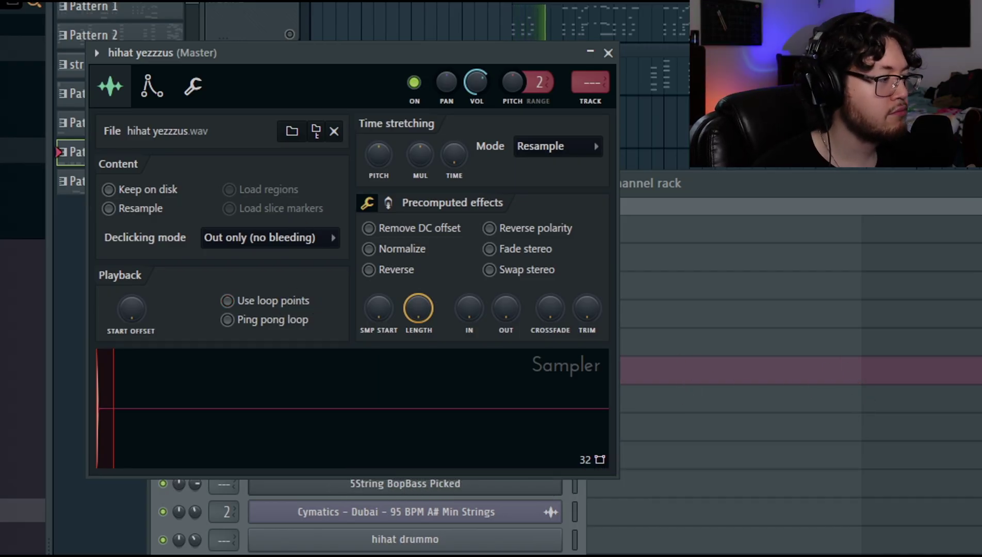
{"action": "key", "text": "F6"}
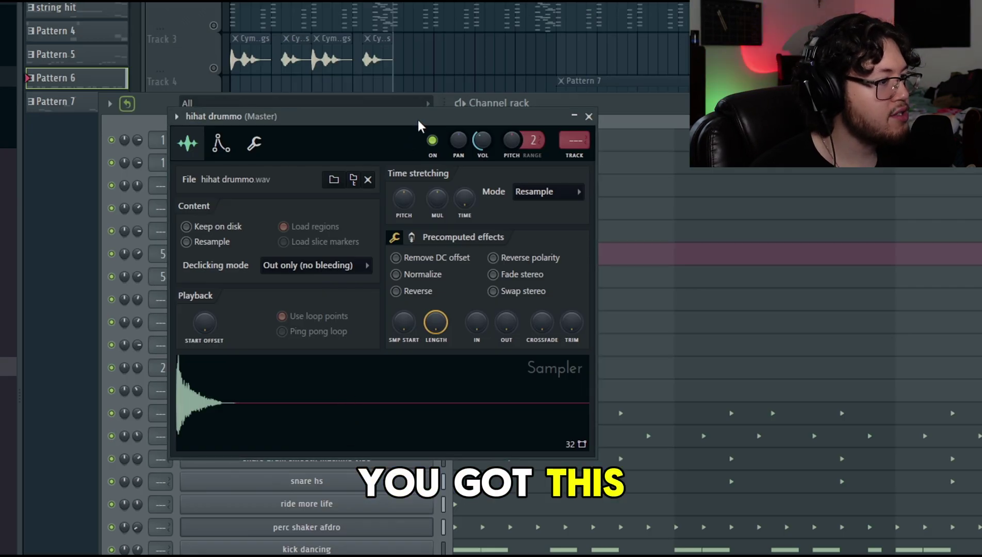
- Check the snare clean 00s era, hihat yezzzus, snare drum smooth machine vibe and snare hs samples in the sampler
{"action": "left_click", "coordinate": [366, 405]}
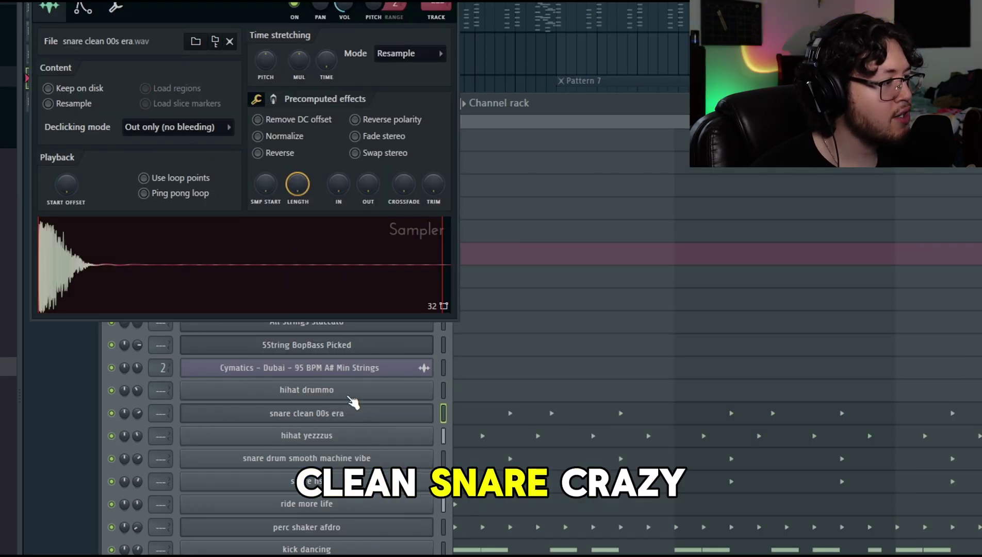
{"action": "left_click", "coordinate": [304, 436]}
{"action": "left_click", "coordinate": [307, 459]}
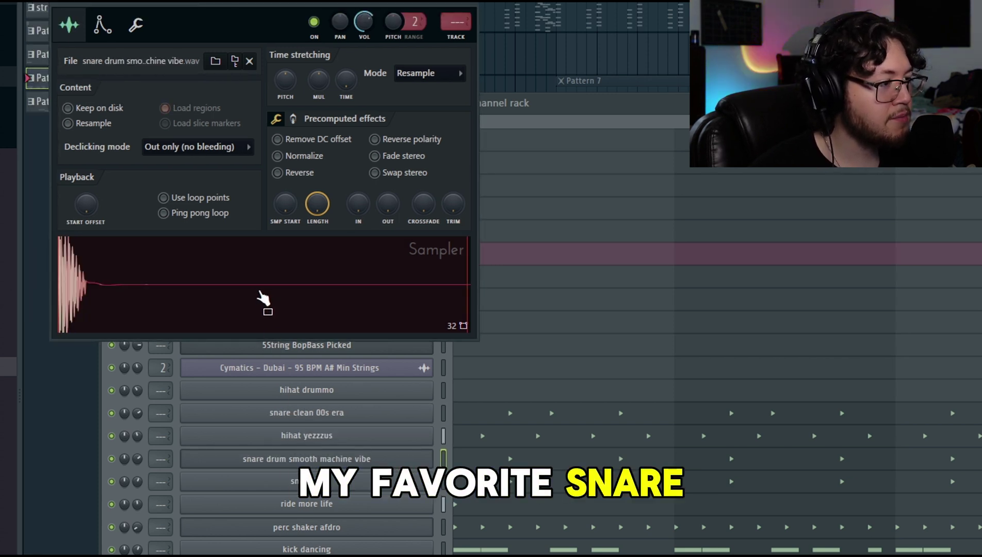
{"action": "left_click", "coordinate": [304, 481]}
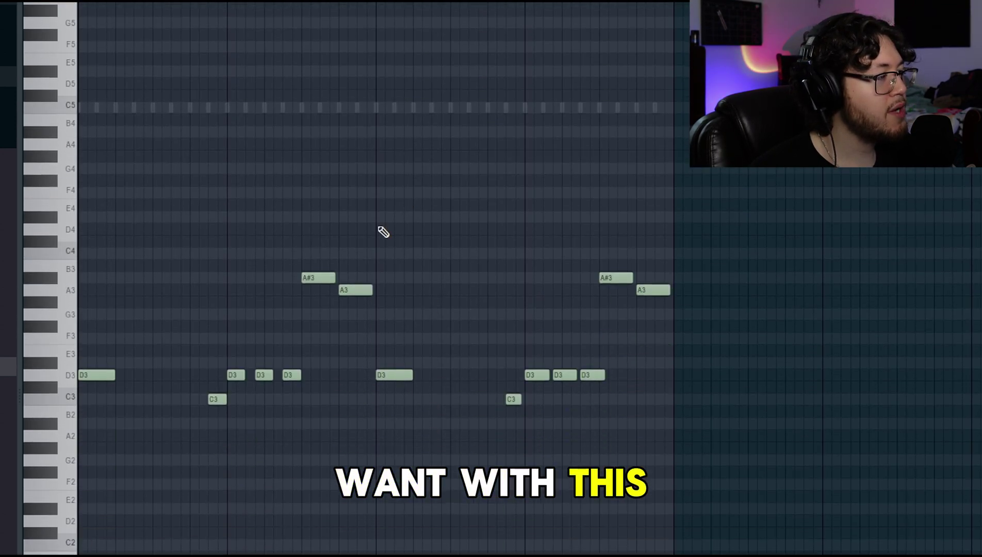
- Examine and play the Pattern 5 bass notes in the piano roll
{"action": "key", "text": "space"}
{"action": "scroll", "coordinate": [392, 237], "scroll_direction": "down", "scroll_amount": 3}
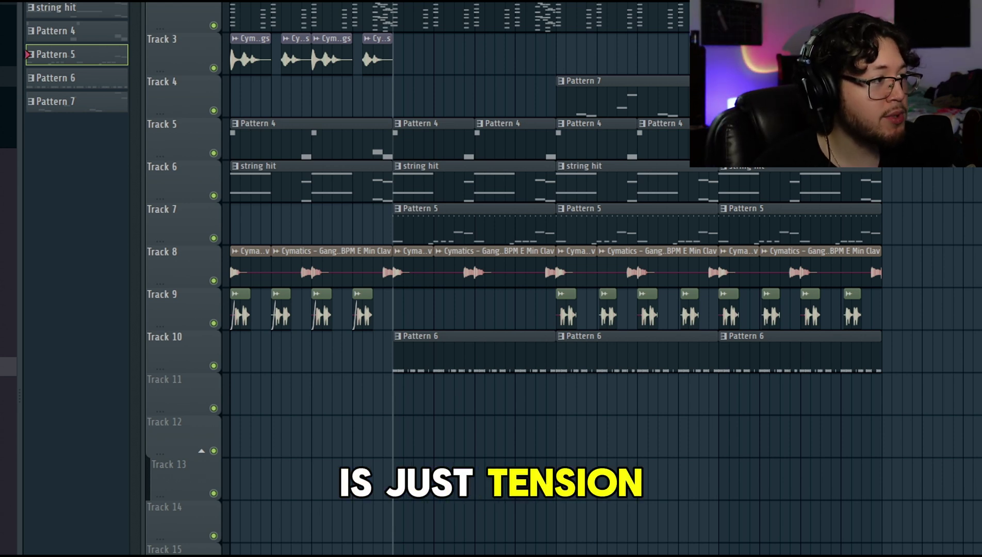
- Solo Track 5, add the string hit on Track 6 and the clav on Track 8, and play the three tracks together
{"action": "right_click", "coordinate": [214, 152]}
{"action": "left_click", "coordinate": [213, 195]}
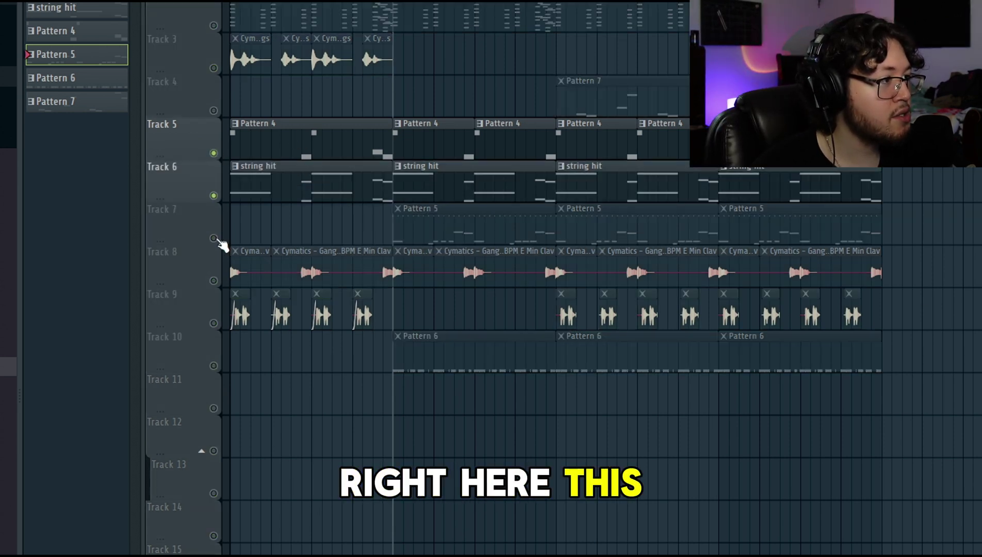
{"action": "left_click", "coordinate": [213, 281]}
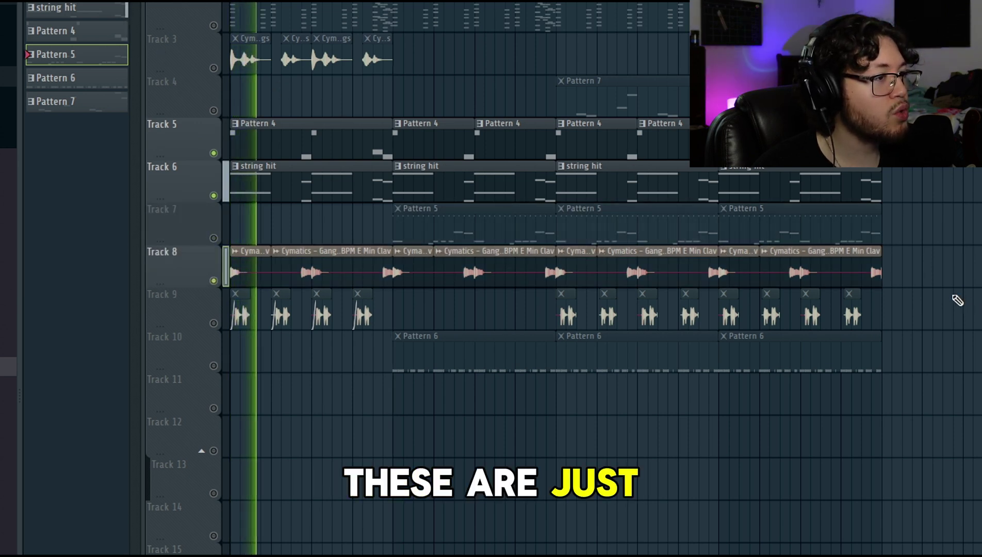
{"action": "left_click_drag", "start_coordinate": [958, 288], "coordinate": [268, 274]}
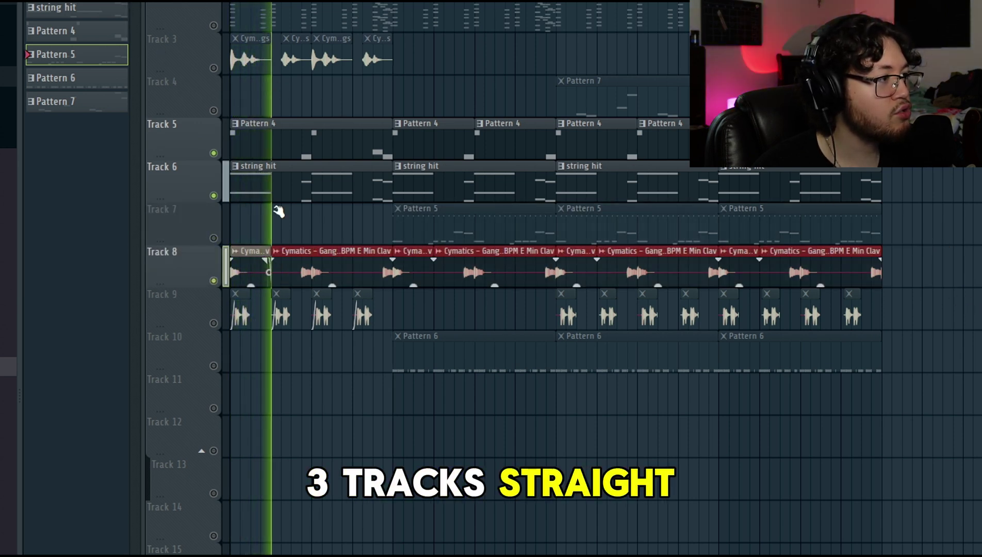
{"action": "left_click", "coordinate": [409, 263]}
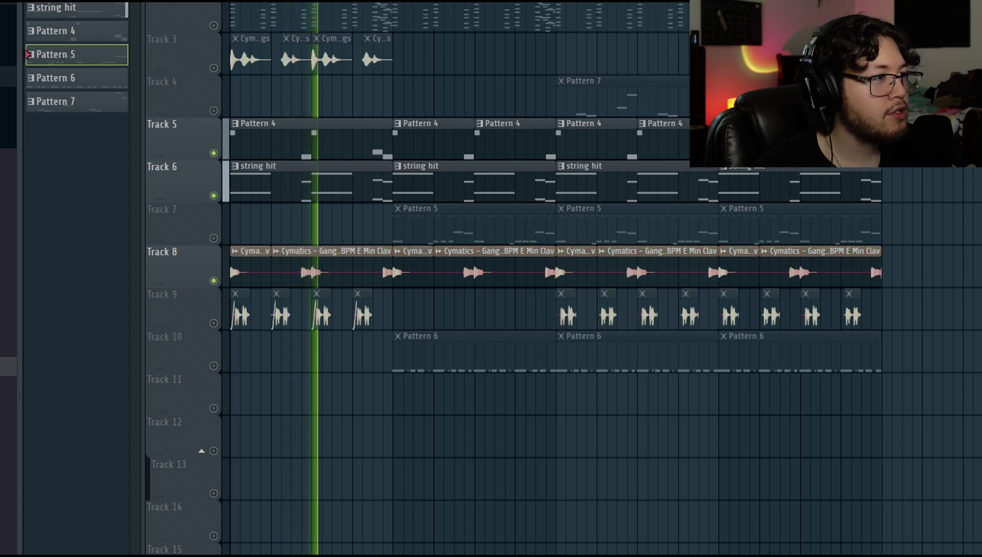
{"action": "right_click", "coordinate": [214, 196]}
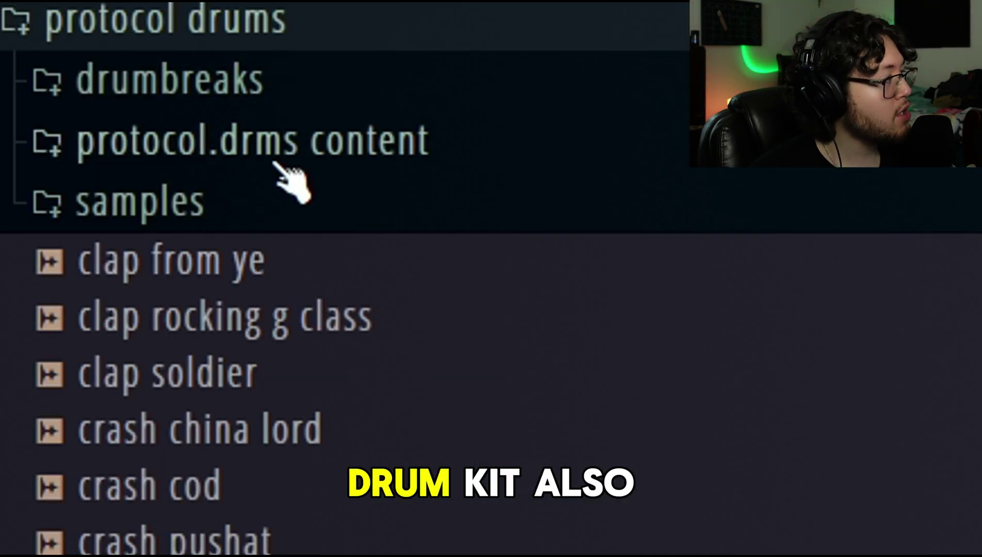
- Browse the protocol drums kit's samples and drumbreaks folders, and switch to the project using the for me (pharrell, timbaland) drumbreak
{"action": "left_click", "coordinate": [289, 201]}
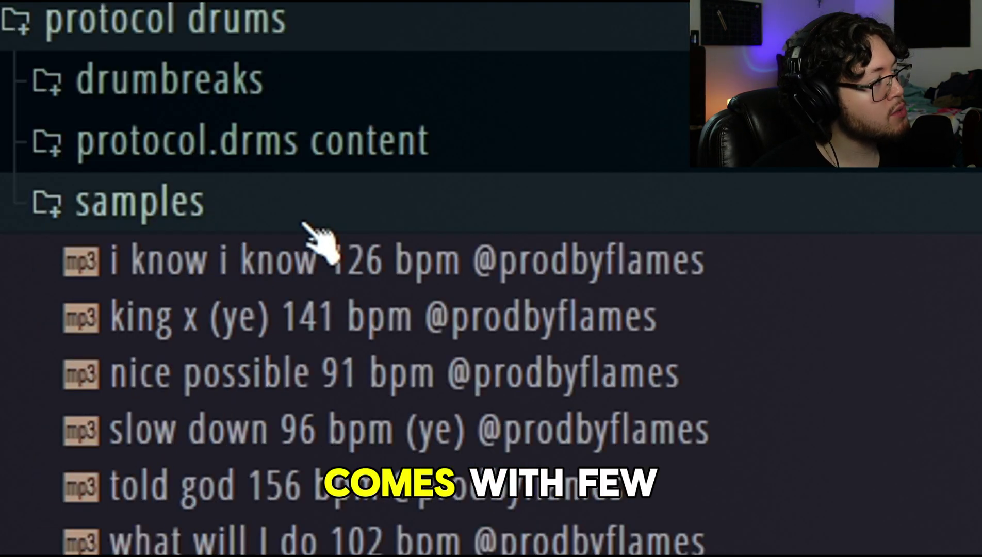
{"action": "left_click", "coordinate": [181, 82]}
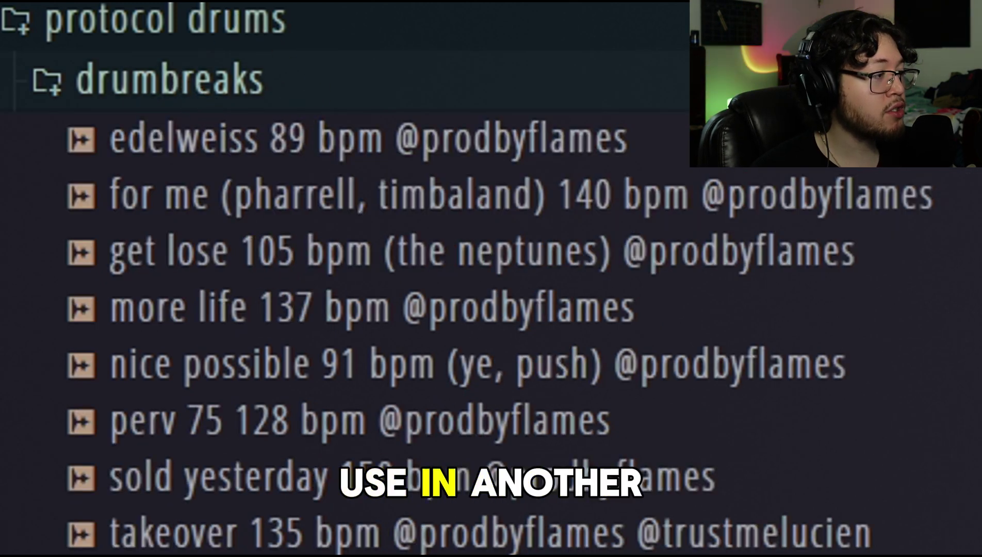
{"action": "key", "text": "alt+f"}
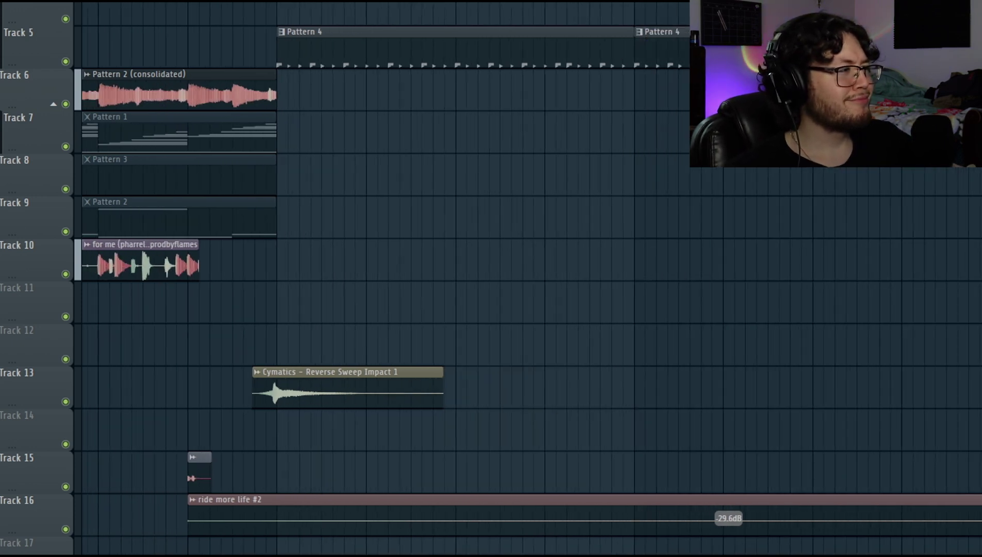
- Play the arrangement briefly, solo Track 9 with its first Pattern 2 clip unmuted, and enable Track 7 alongside it
{"action": "key", "text": "space"}
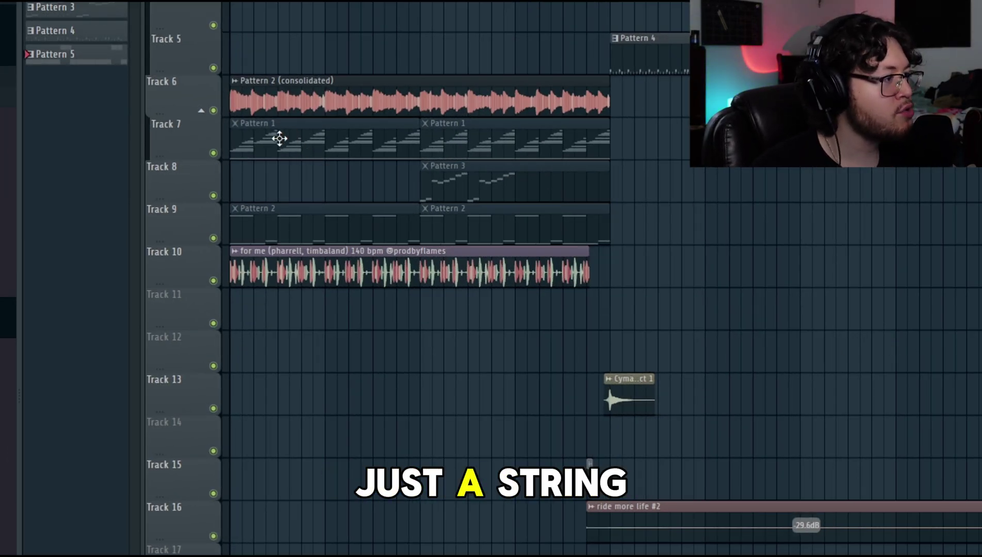
{"action": "right_click", "coordinate": [213, 237]}
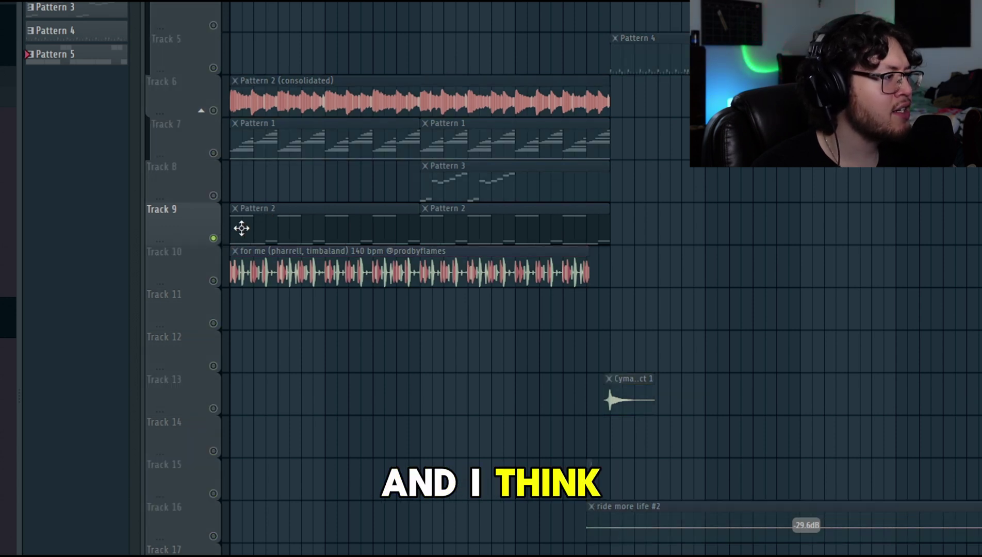
{"action": "right_click", "coordinate": [269, 230]}
{"action": "left_click", "coordinate": [269, 230]}
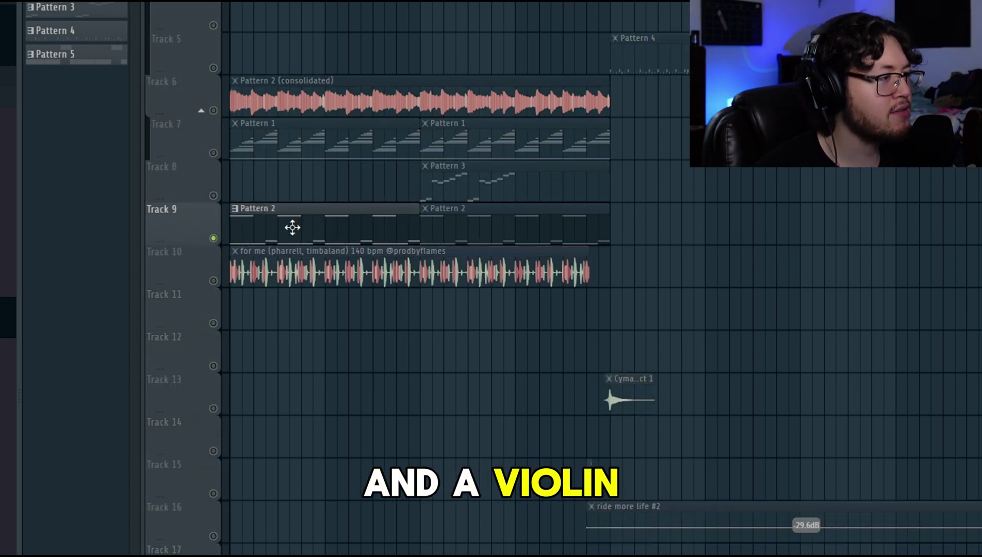
{"action": "left_click", "coordinate": [213, 153]}
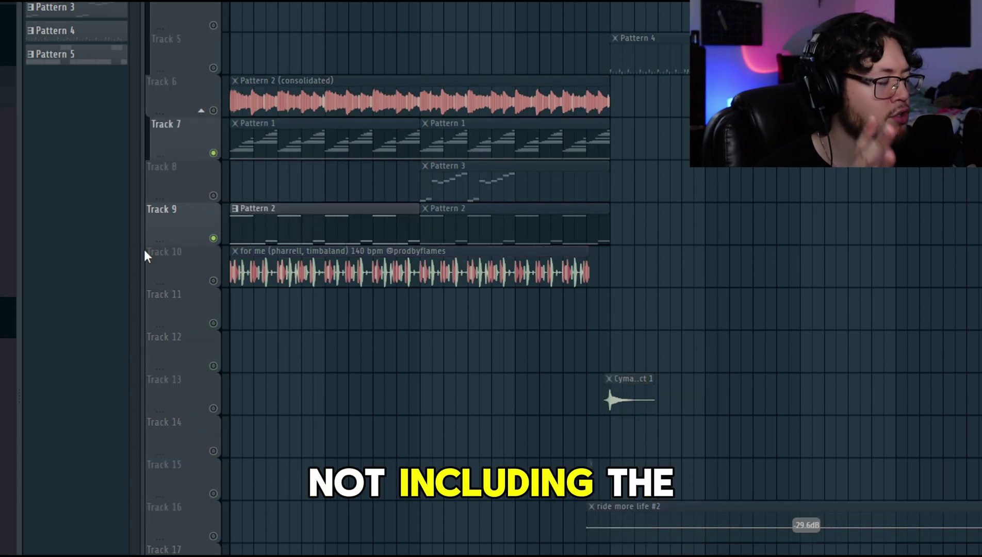
- Examine and play the Pattern 1 notes from Track 7 in the piano roll
{"action": "double_click", "coordinate": [350, 132]}
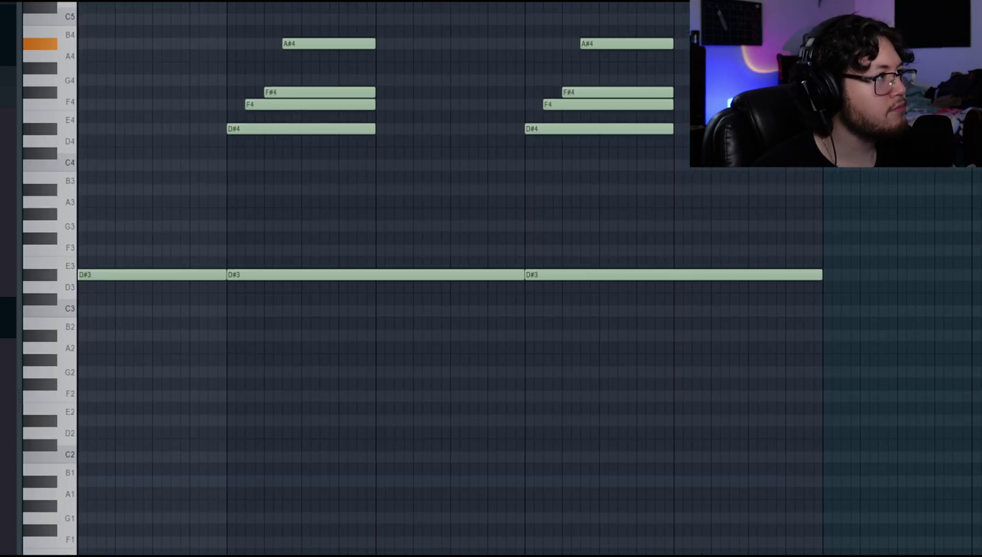
{"action": "key", "text": "space"}
{"action": "scroll", "coordinate": [371, 67], "scroll_direction": "up", "scroll_amount": 5}
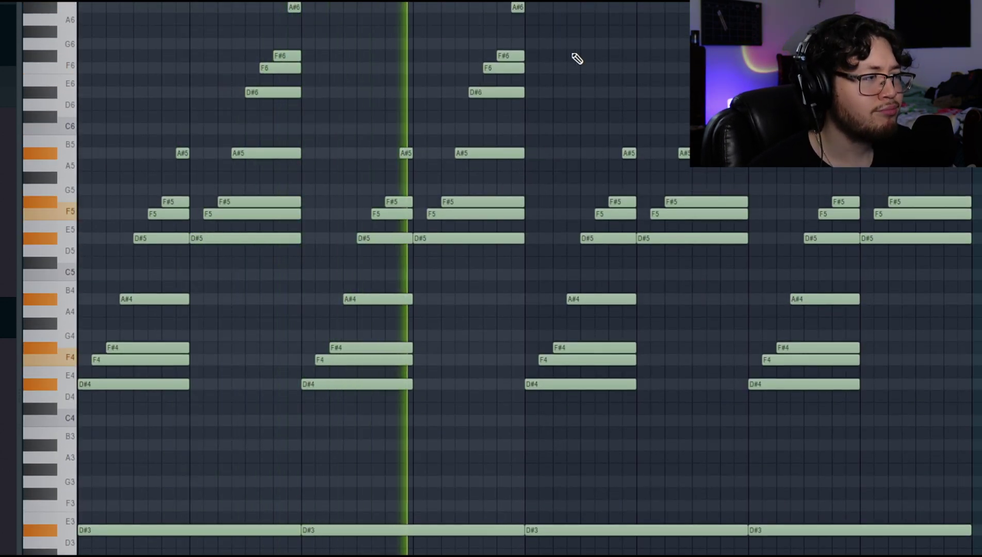
{"action": "key", "text": "F5"}
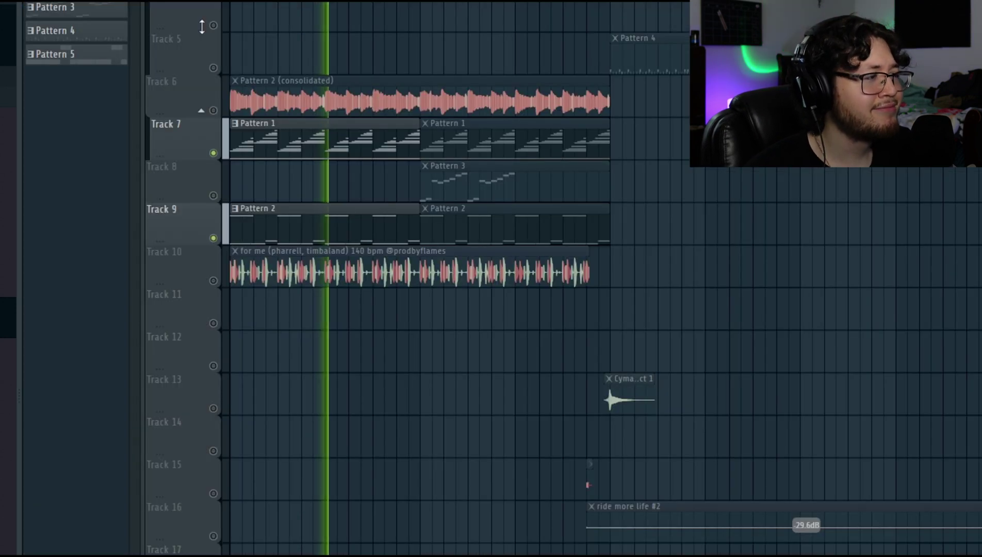
{"action": "key", "text": "space"}
{"action": "double_click", "coordinate": [278, 149]}
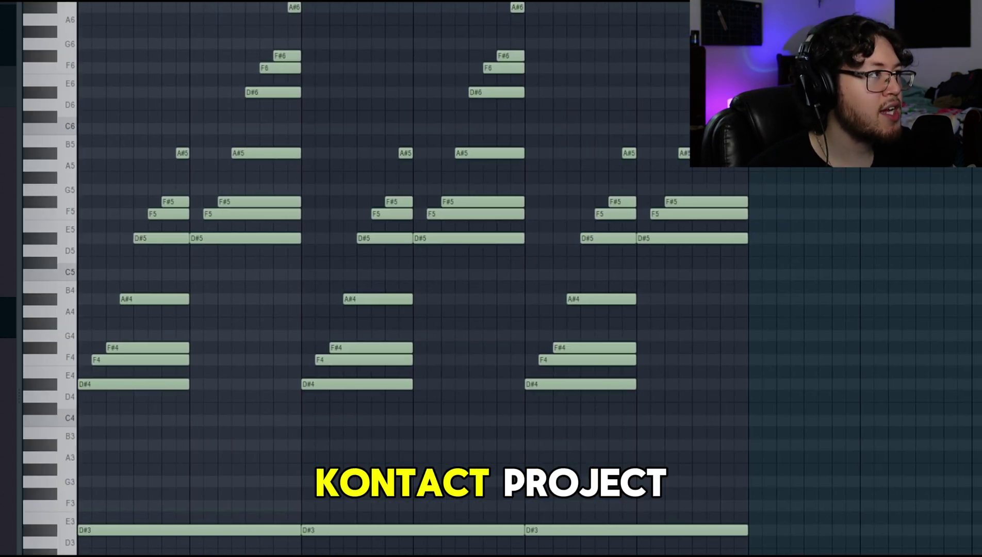
{"action": "key", "text": "F5"}
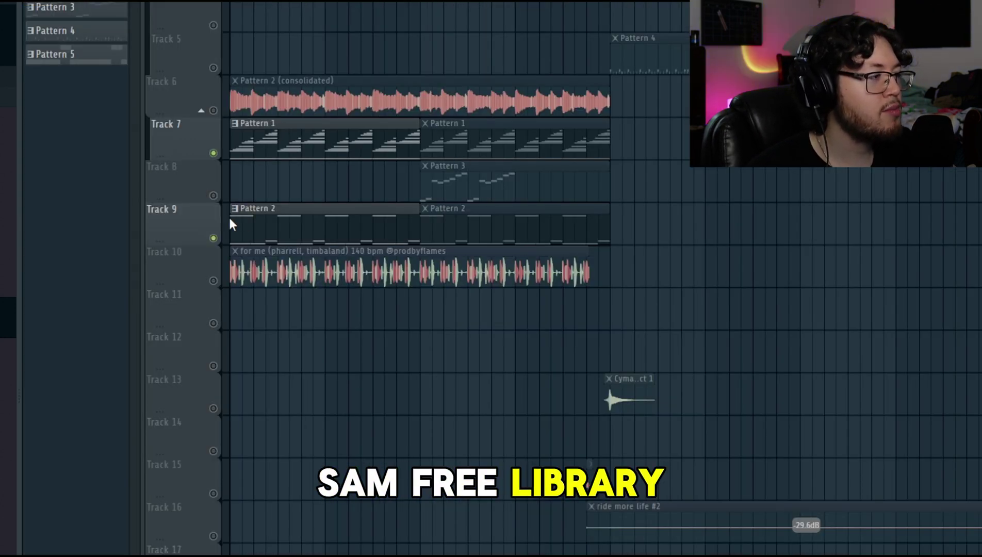
- Examine Pattern 2's Kontakt 7 #2 notes, and play its 5String NewRock Fingered bass notes in the piano roll
{"action": "double_click", "coordinate": [259, 226]}
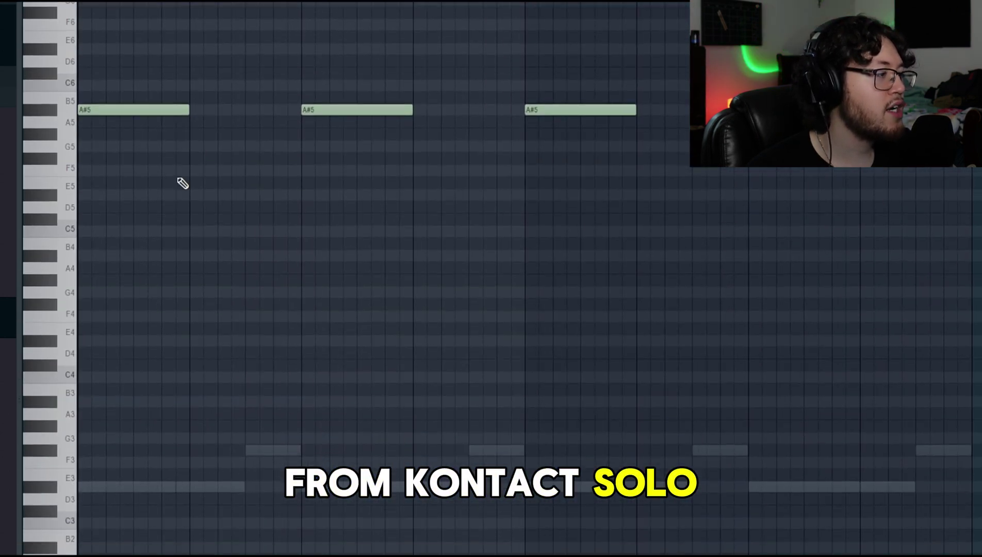
{"action": "double_click", "coordinate": [136, 460]}
{"action": "key", "text": "F6"}
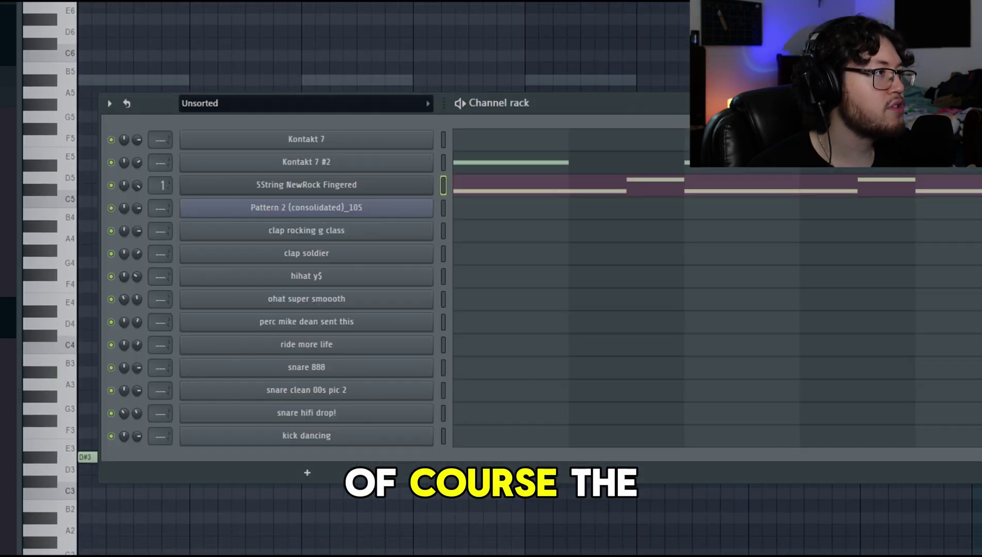
{"action": "key", "text": "F6"}
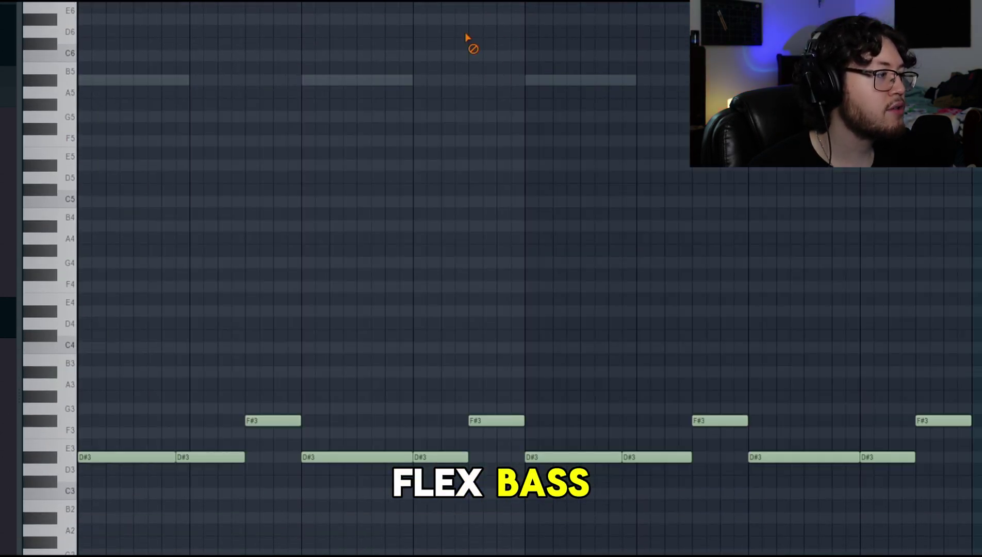
{"action": "key", "text": "space"}
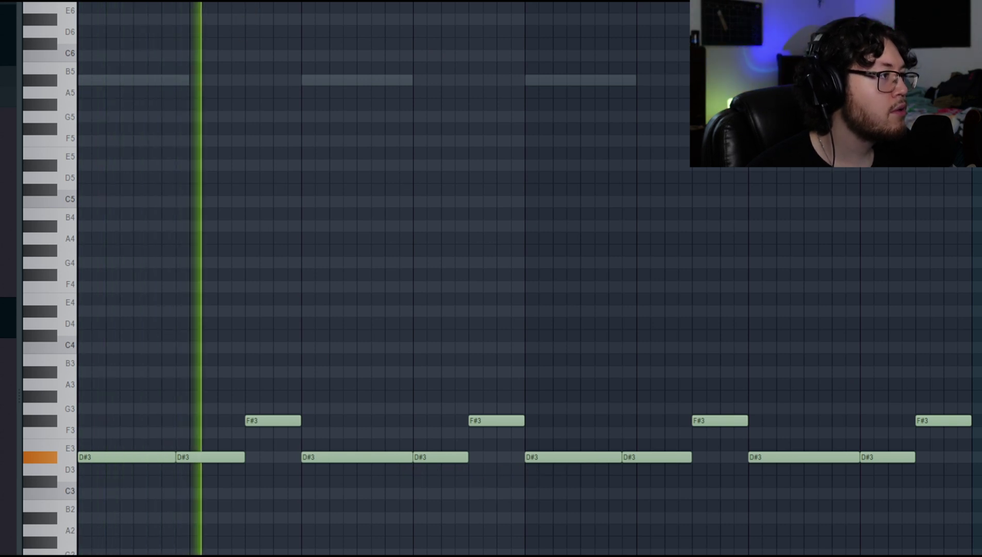
- Check the for me (pharrell, timbaland) 140 bpm drumbreak on Track 10 and play the arrangement leading into the Pattern 4 section
{"action": "key", "text": "F5"}
{"action": "double_click", "coordinate": [272, 251]}
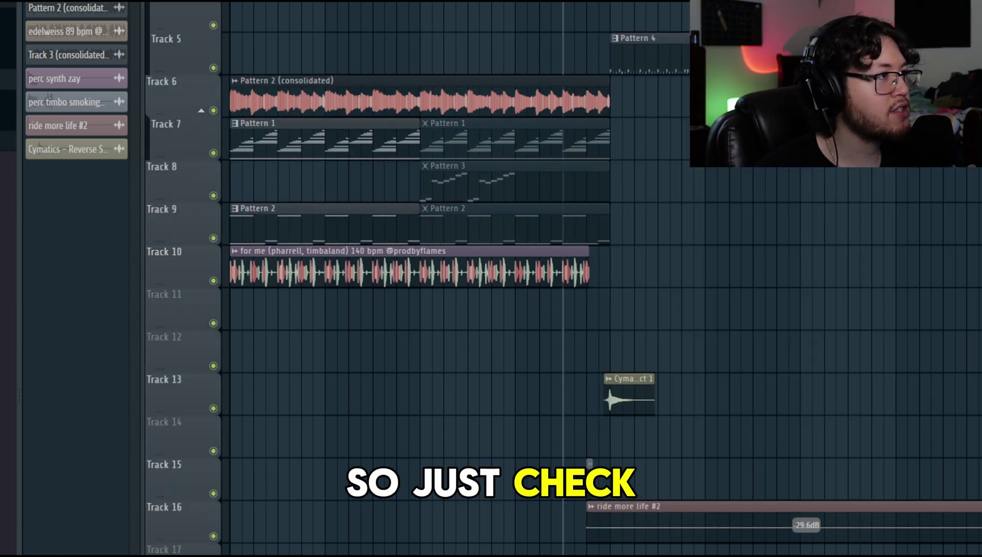
{"action": "key", "text": "space"}
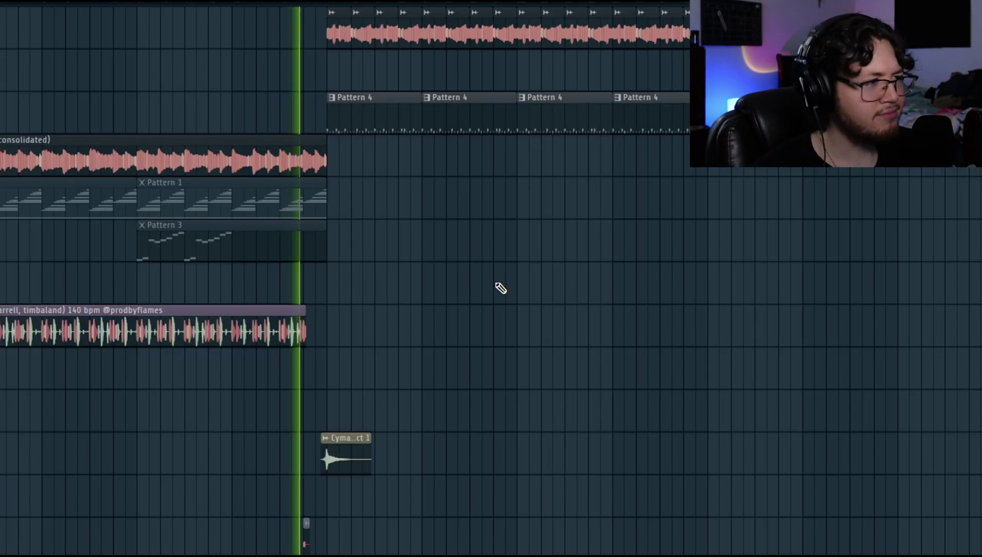